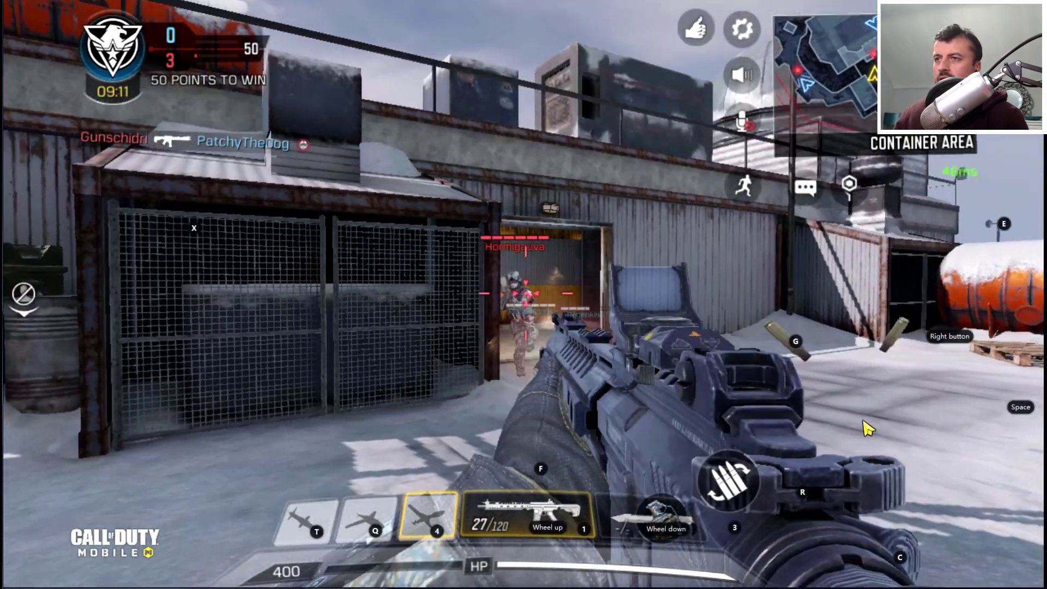
{"action": "left_click_drag", "start_coordinate": [867, 429], "coordinate": [870, 430]}
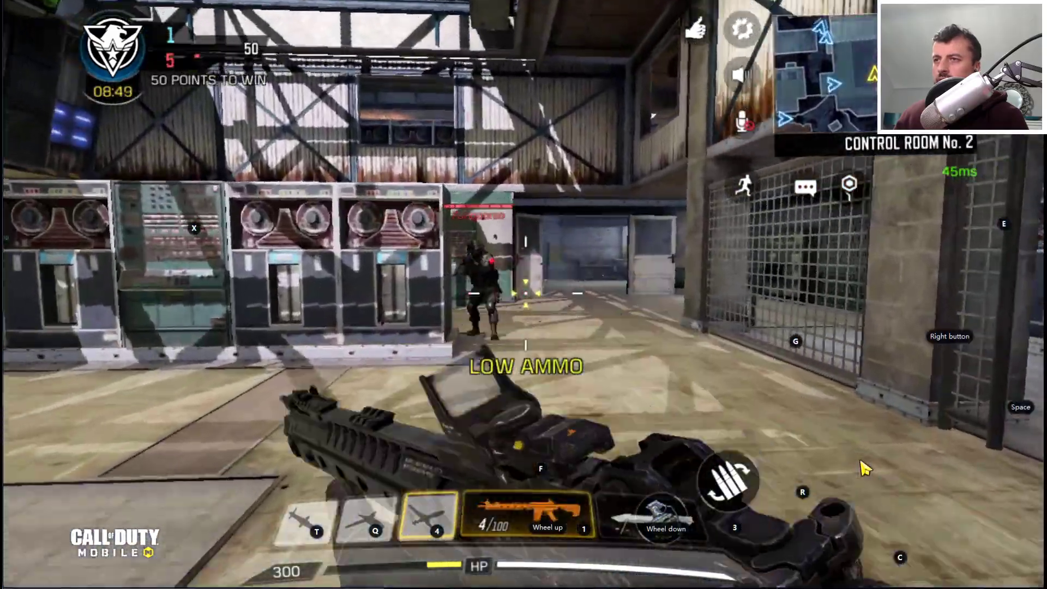
{"action": "left_click_drag", "start_coordinate": [866, 468], "coordinate": [870, 472]}
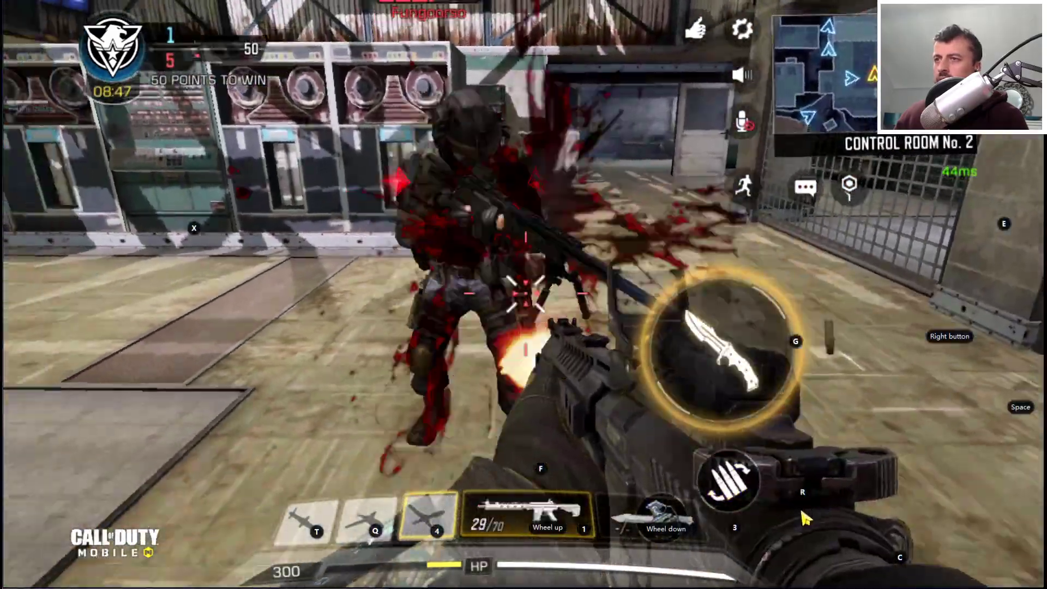
{"action": "left_click_drag", "start_coordinate": [804, 518], "coordinate": [937, 495]}
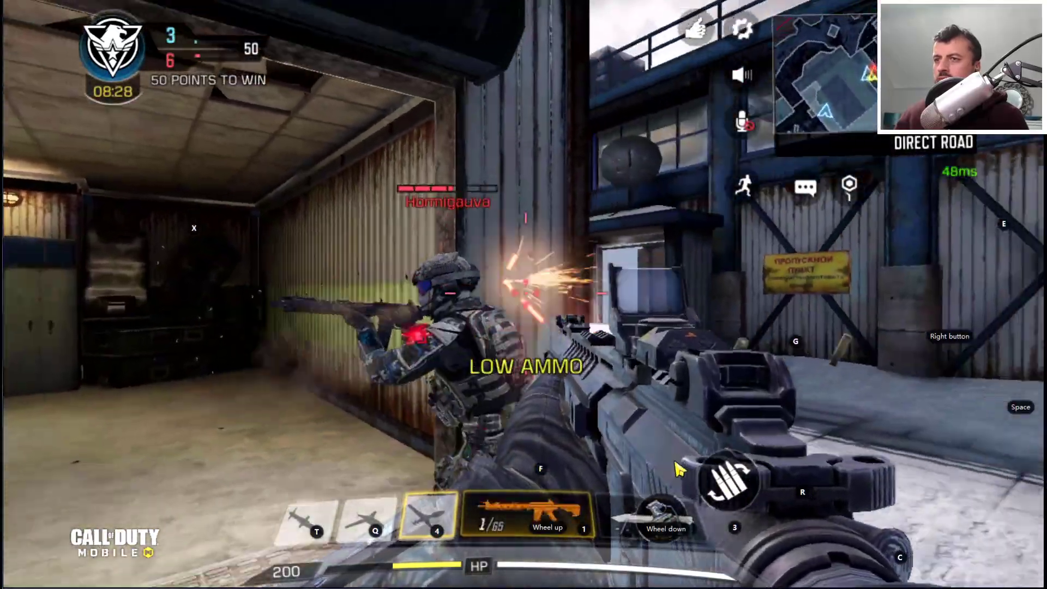
{"action": "left_click_drag", "start_coordinate": [679, 469], "coordinate": [655, 435]}
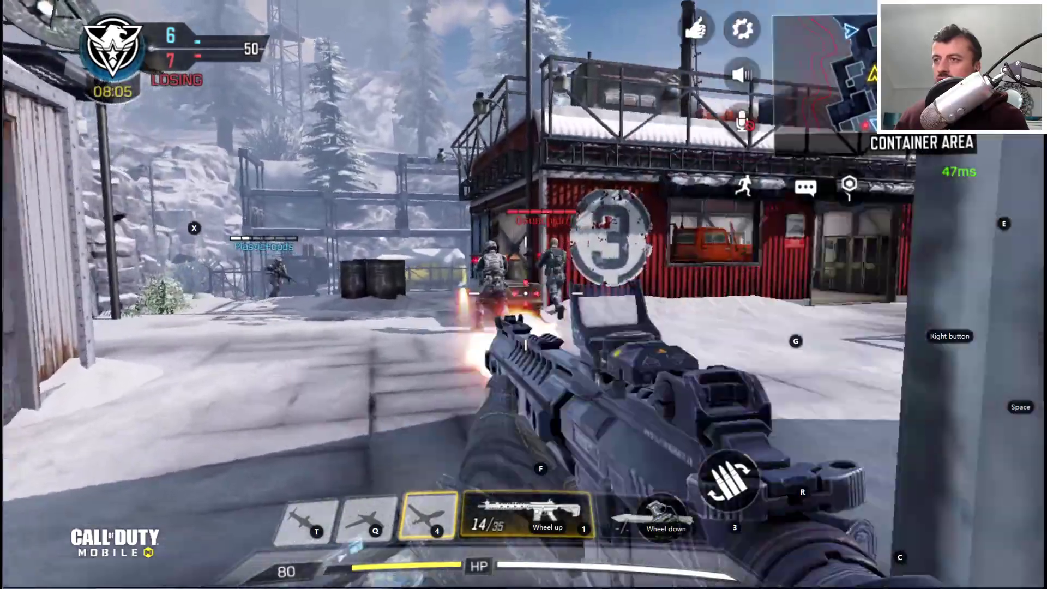
{"action": "key", "text": "a"}
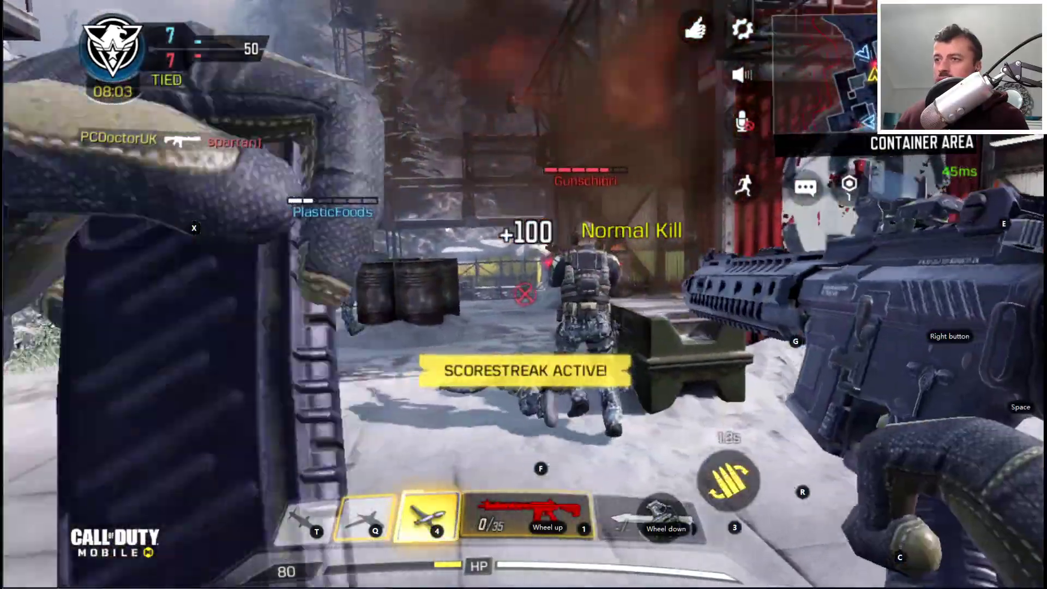
{"action": "key", "text": "a"}
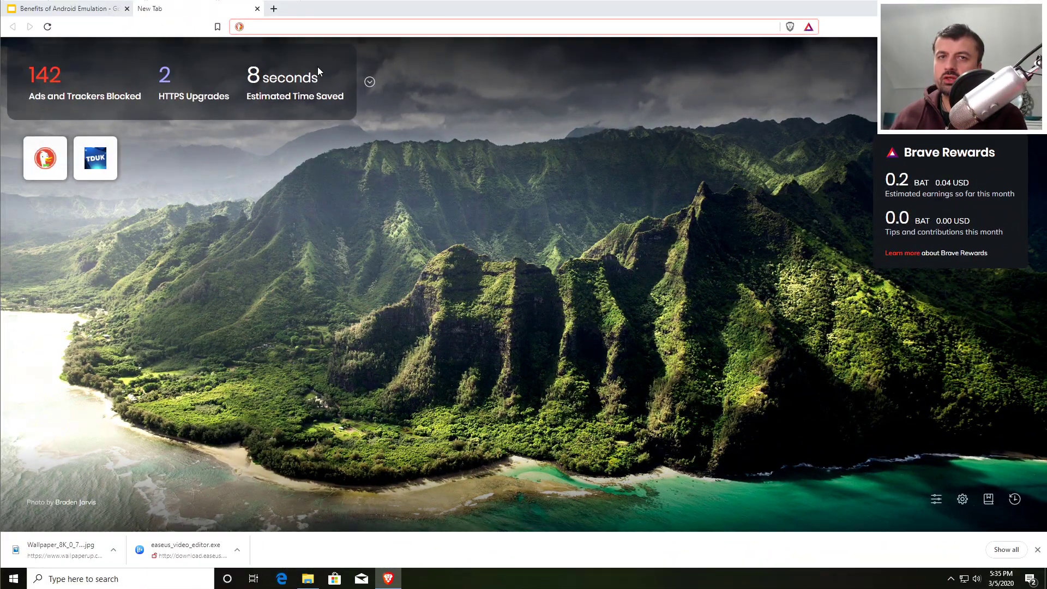
Open techdoctoruk.com in the browser and go to the site's Downloads page.
{"action": "type", "text": "techdoctoruk.com"}
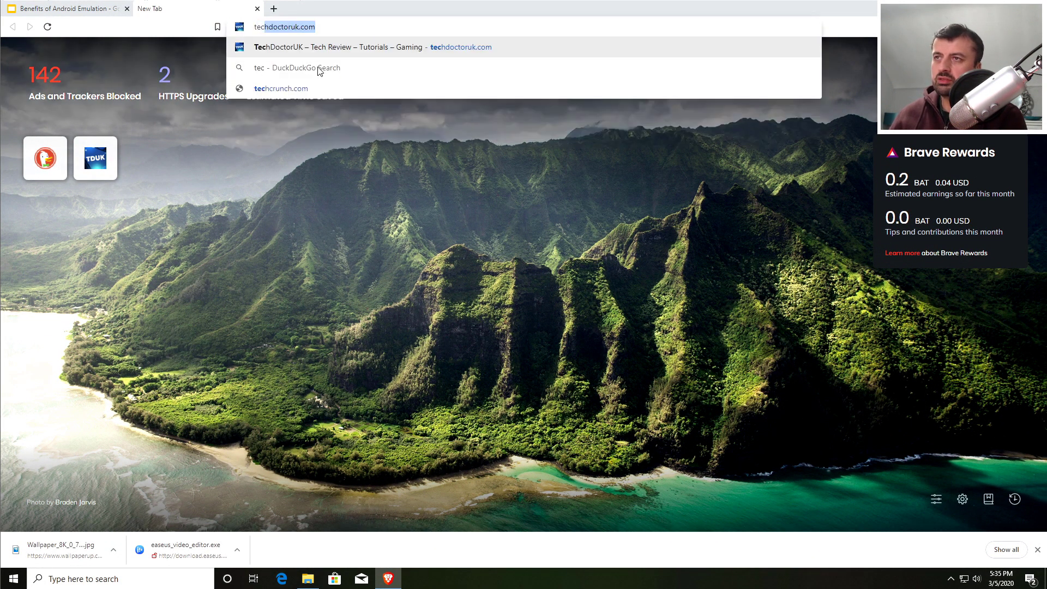
{"action": "key", "text": "Return"}
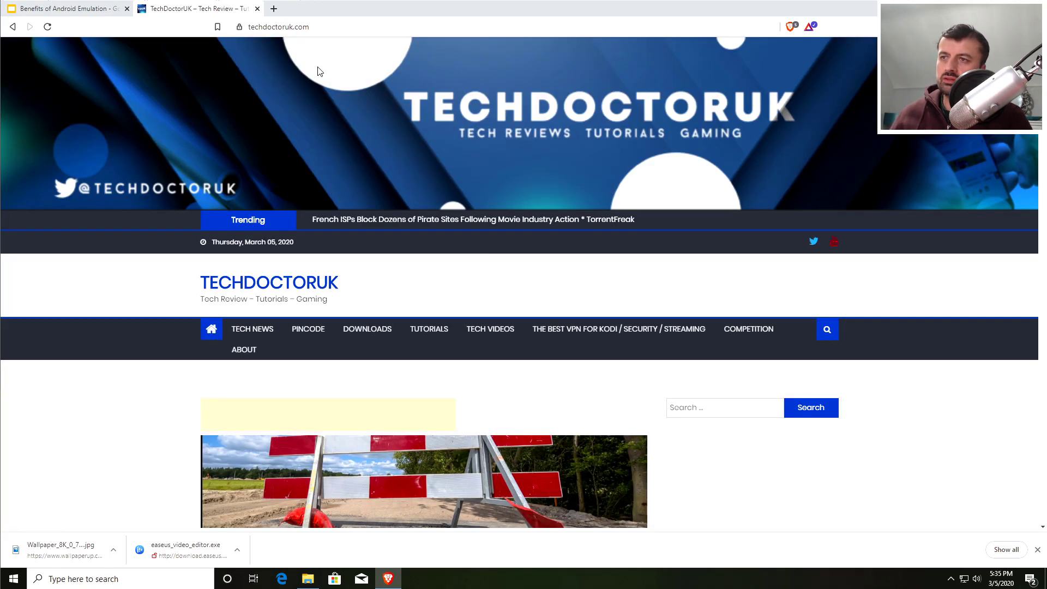
{"action": "left_click", "coordinate": [371, 332]}
Open the LDPlayer (Android 7.1) download entry in the Android On PC section.
{"action": "scroll", "coordinate": [351, 333], "scroll_direction": "down", "scroll_amount": 14}
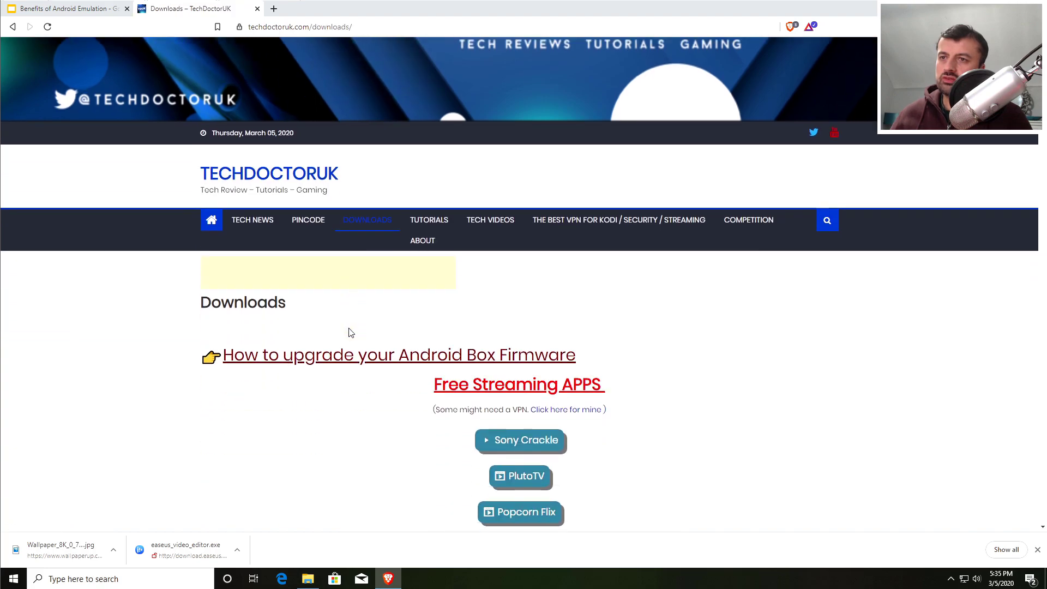
{"action": "scroll", "coordinate": [350, 333], "scroll_direction": "down", "scroll_amount": 15}
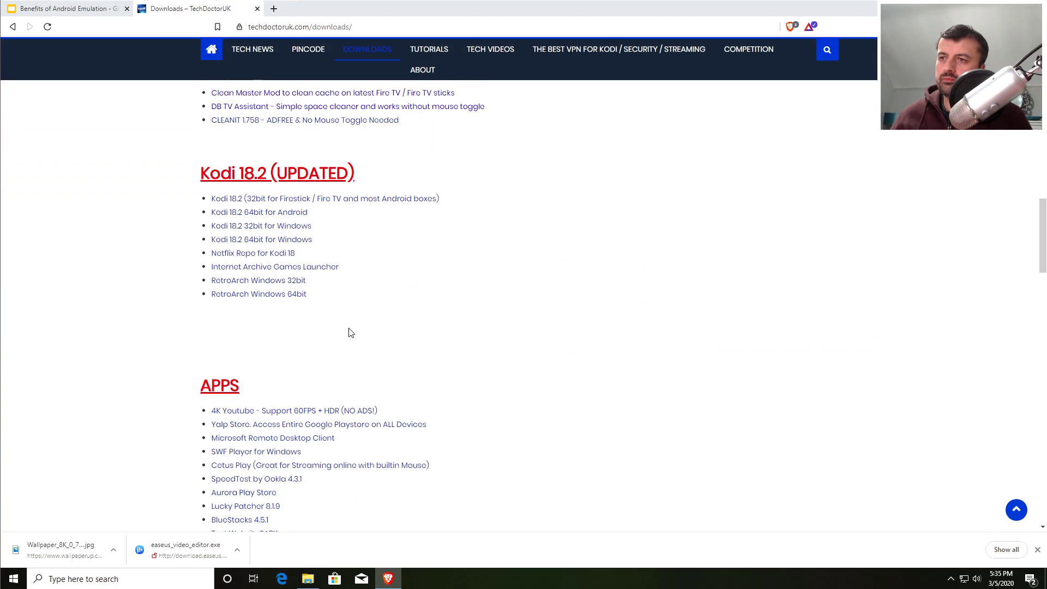
{"action": "left_click_drag", "start_coordinate": [1042, 295], "coordinate": [1036, 470]}
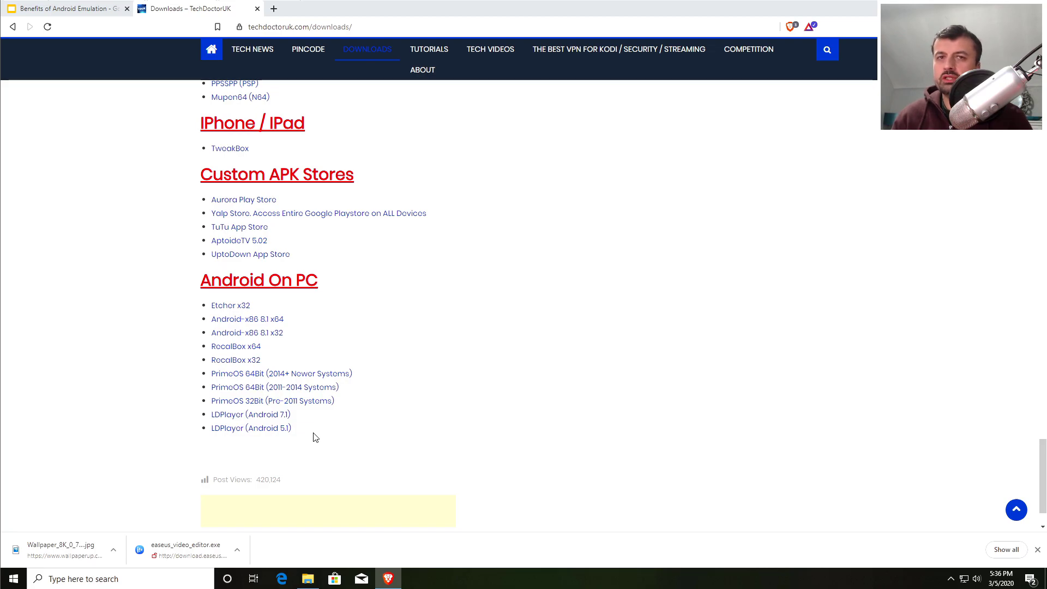
{"action": "left_click", "coordinate": [245, 419]}
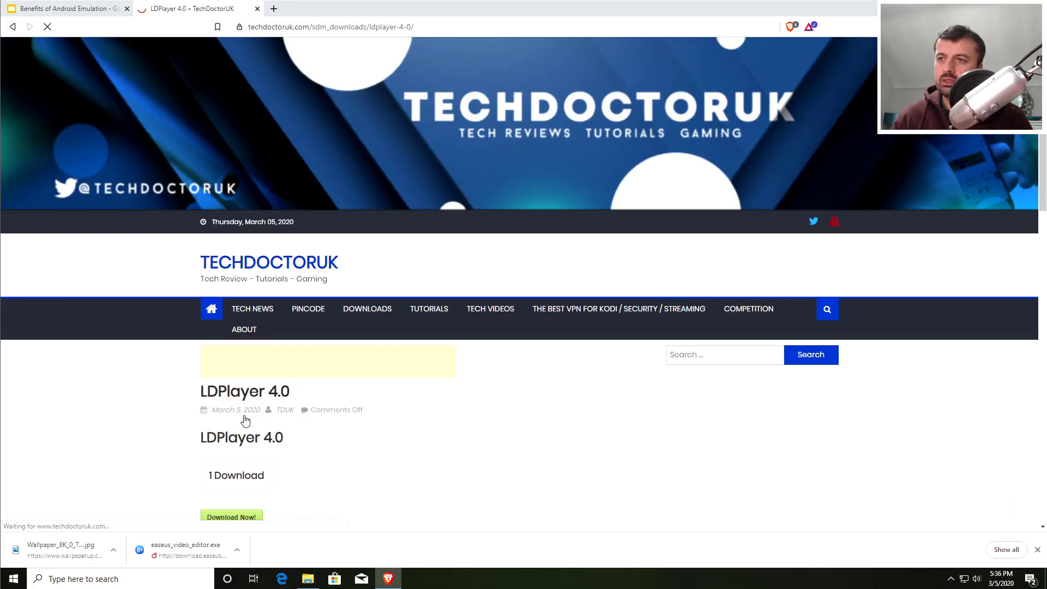
Download LDPlayer_ens_3020_ld.exe to the Downloads folder and run it, allowing it to make changes to the device.
{"action": "scroll", "coordinate": [303, 421], "scroll_direction": "down", "scroll_amount": 2}
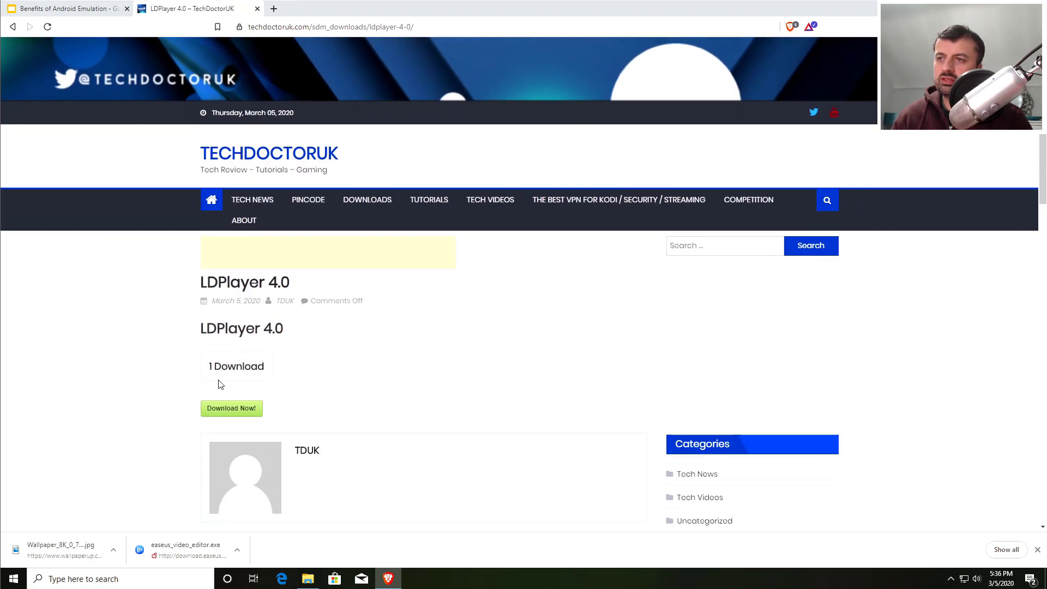
{"action": "left_click", "coordinate": [240, 409]}
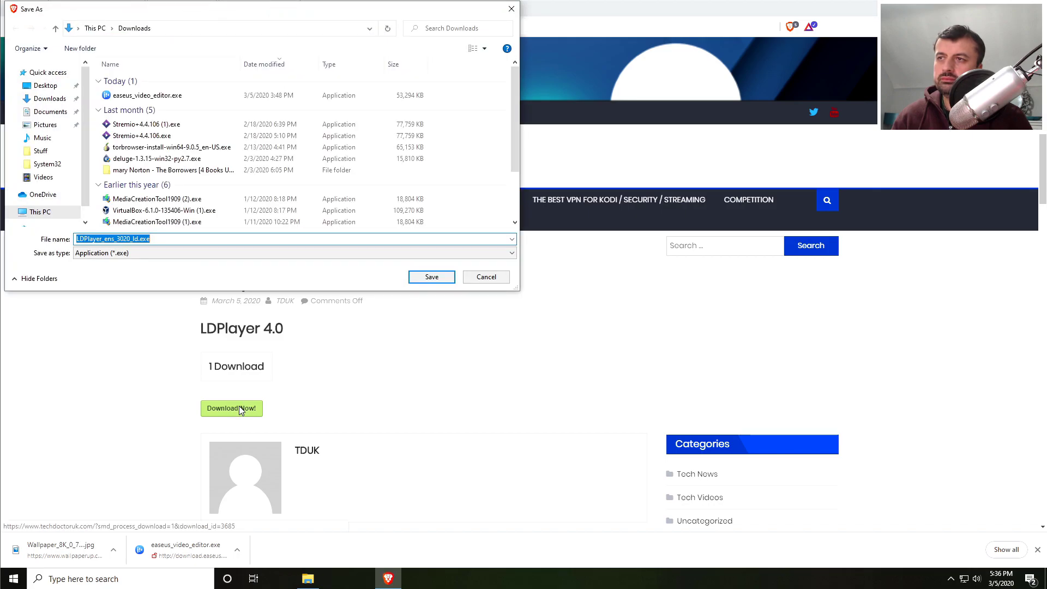
{"action": "left_click", "coordinate": [431, 277]}
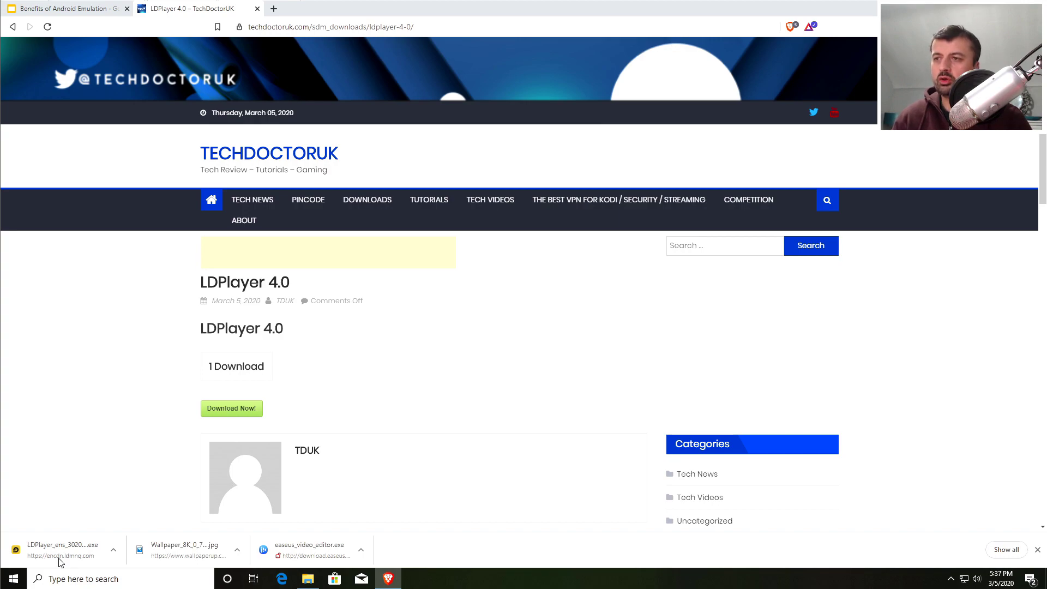
{"action": "left_click", "coordinate": [53, 551]}
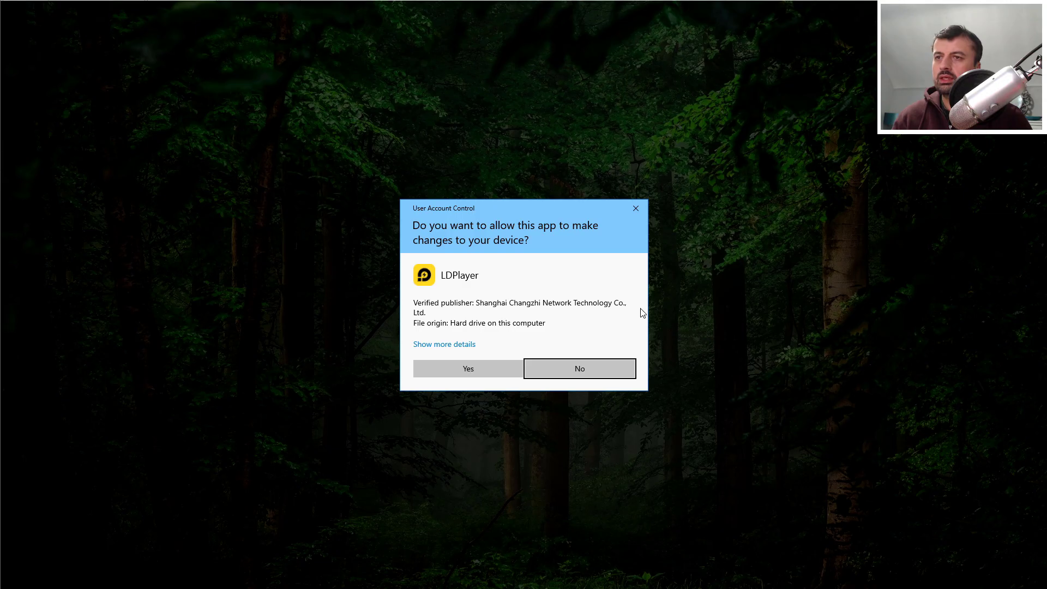
{"action": "left_click", "coordinate": [471, 369]}
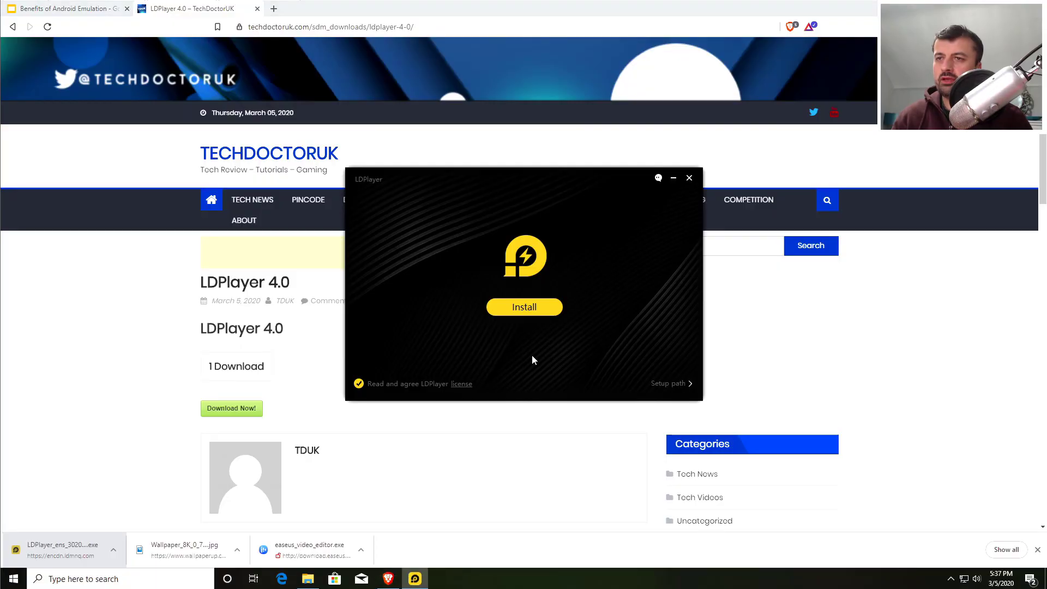
Install LDPlayer with the setup path C:\LDPlayer and start the emulator.
{"action": "left_click", "coordinate": [665, 384]}
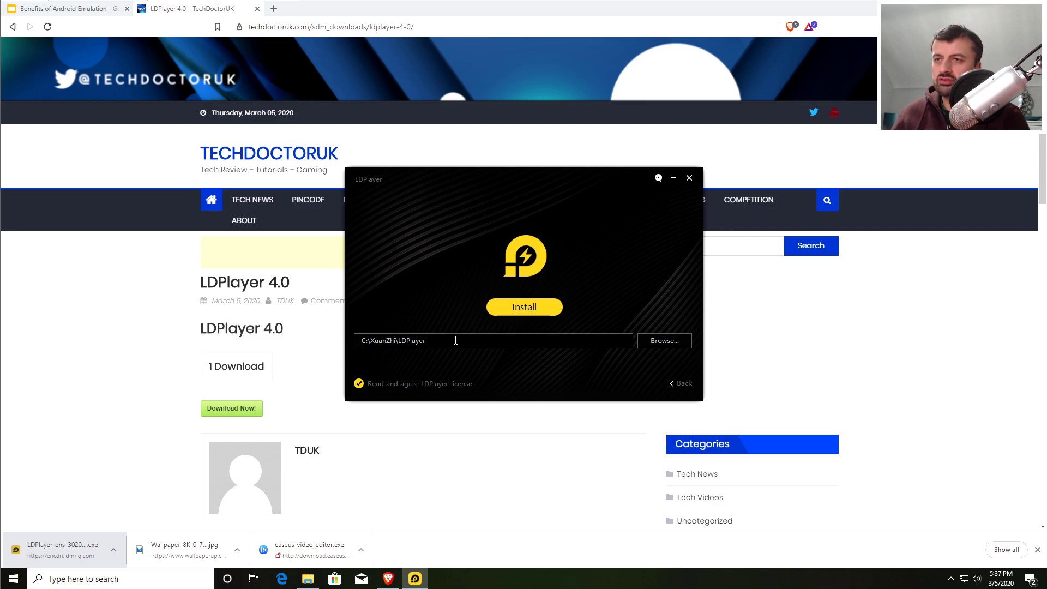
{"action": "key", "text": "Delete"}
{"action": "key", "text": "Delete"}
{"action": "key", "text": "Delete"}
{"action": "key", "text": "Delete"}
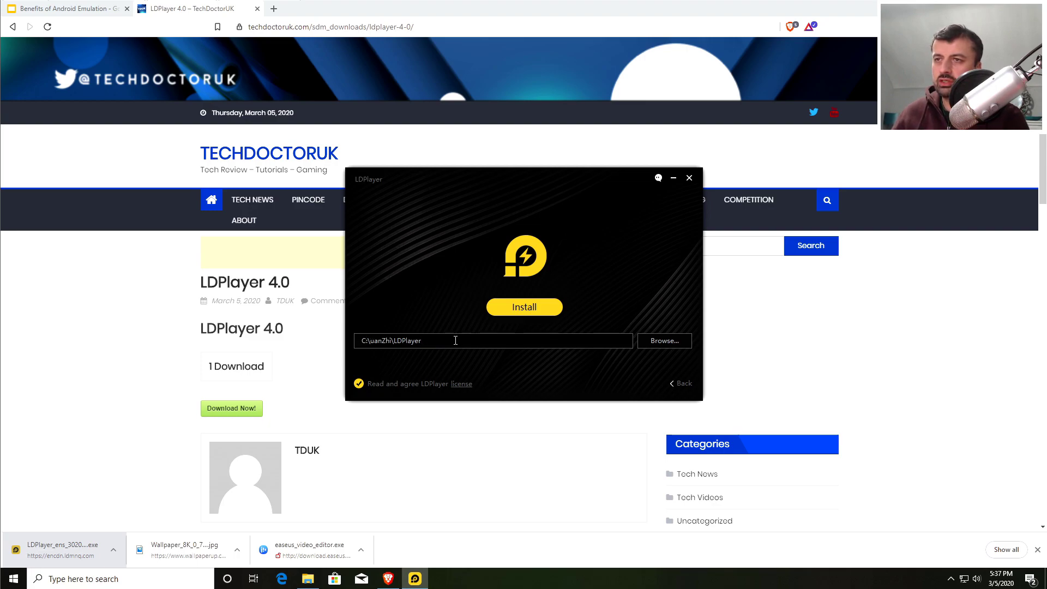
{"action": "key", "text": "Delete"}
{"action": "key", "text": "Delete"}
{"action": "key", "text": "Delete"}
{"action": "key", "text": "Delete"}
{"action": "left_click", "coordinate": [409, 340]}
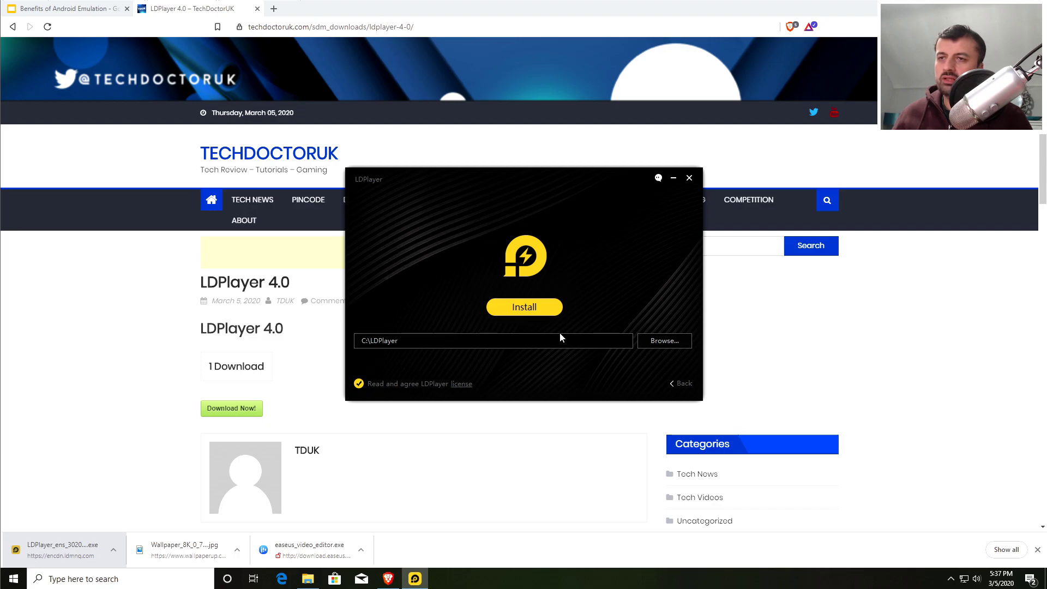
{"action": "left_click", "coordinate": [546, 308]}
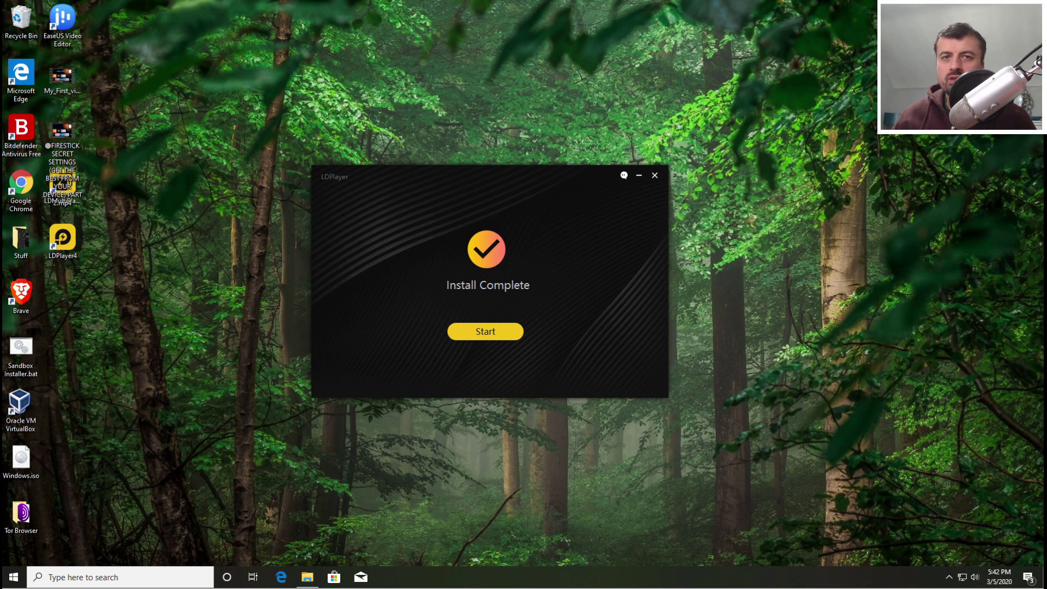
{"action": "left_click", "coordinate": [485, 332]}
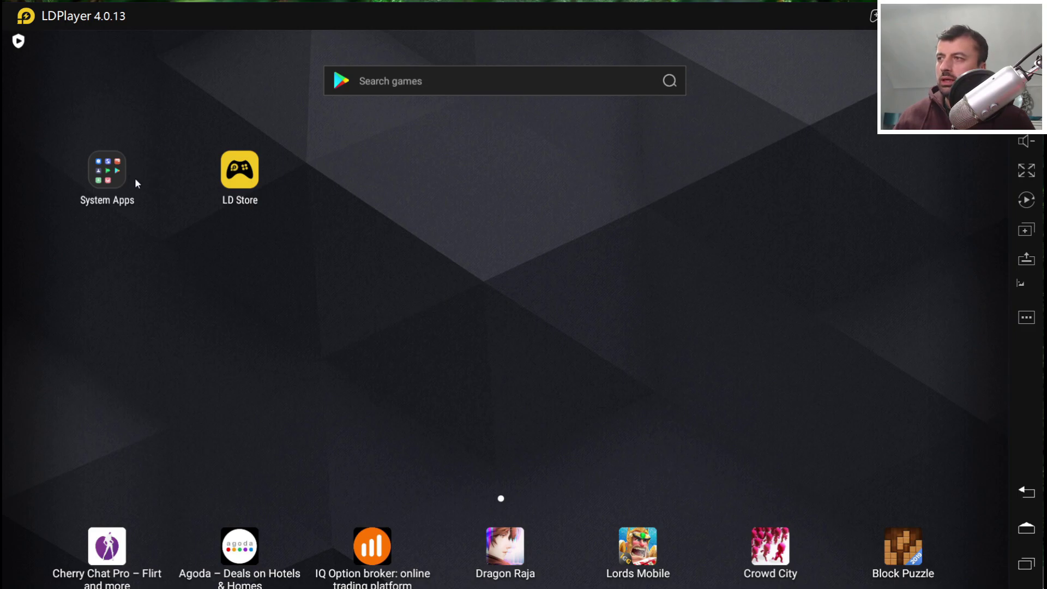
Check the Android version under About tablet in the emulator's system settings, and return to the home screen.
{"action": "left_click", "coordinate": [119, 181]}
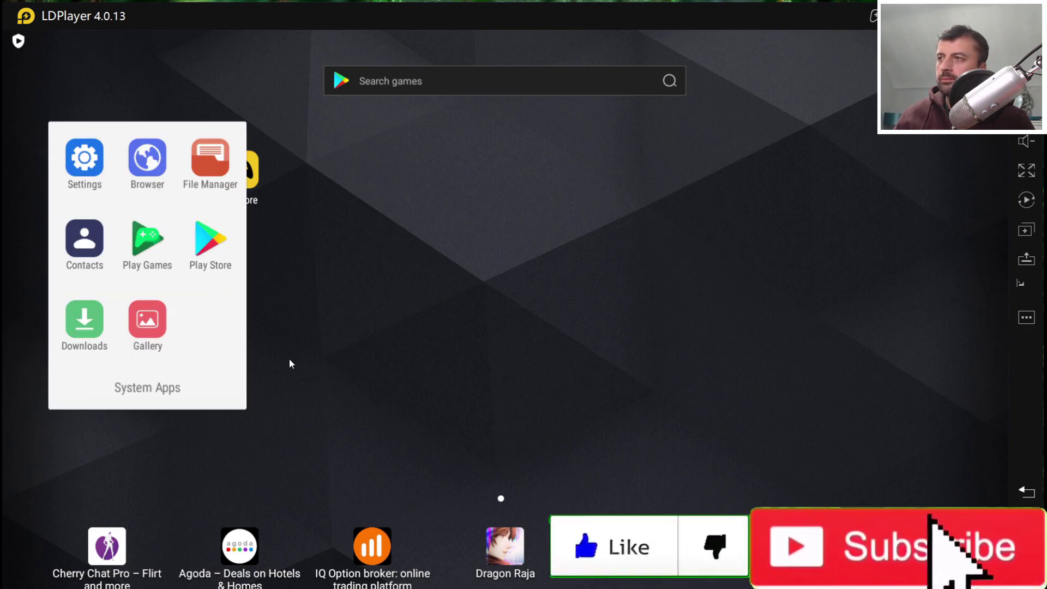
{"action": "left_click", "coordinate": [76, 165]}
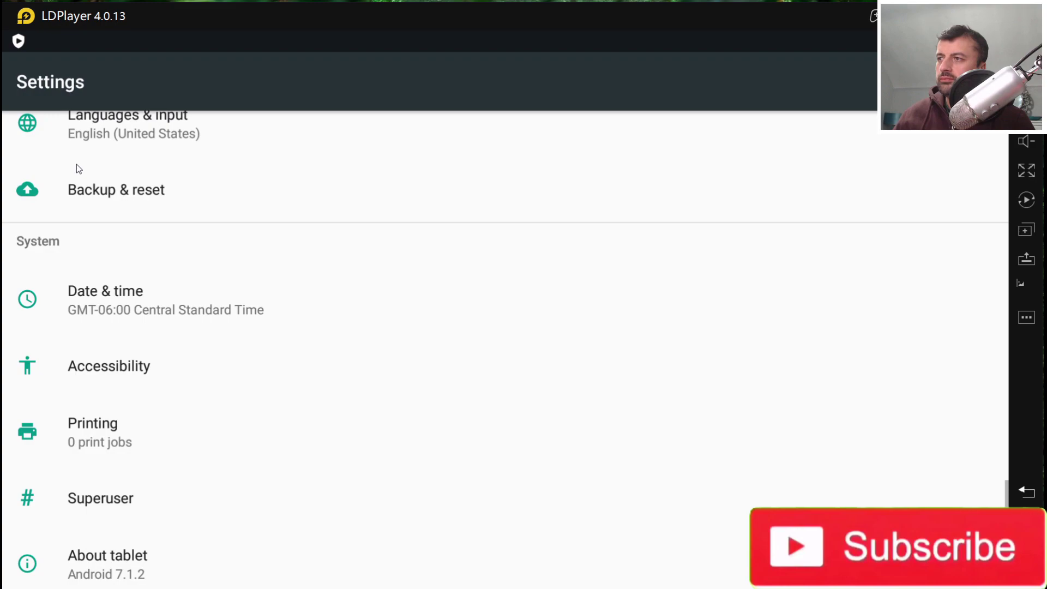
{"action": "scroll", "coordinate": [444, 327], "scroll_direction": "down", "scroll_amount": 2}
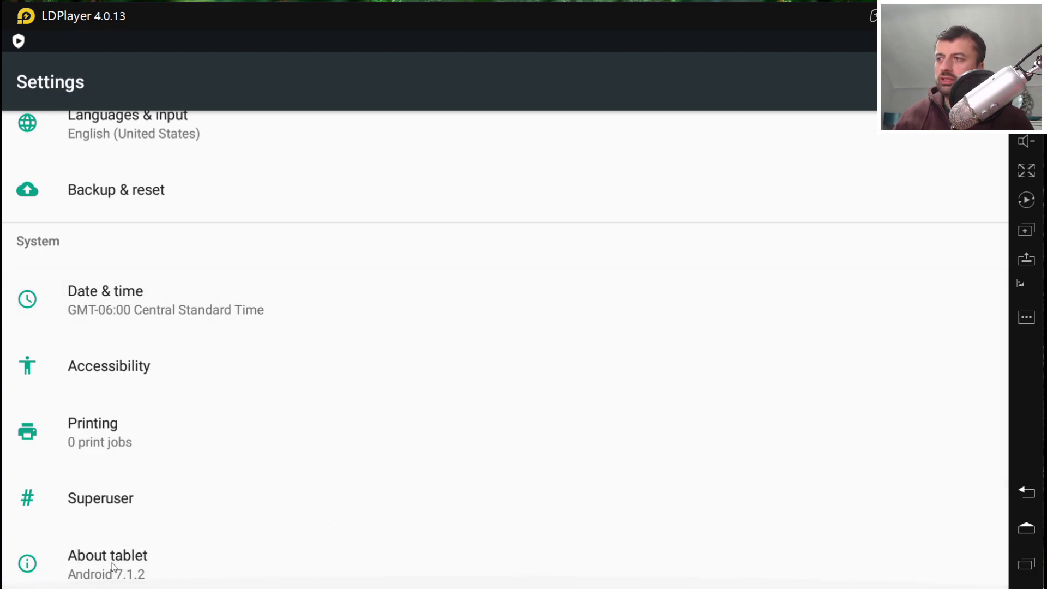
{"action": "scroll", "coordinate": [113, 570], "scroll_direction": "down", "scroll_amount": 1}
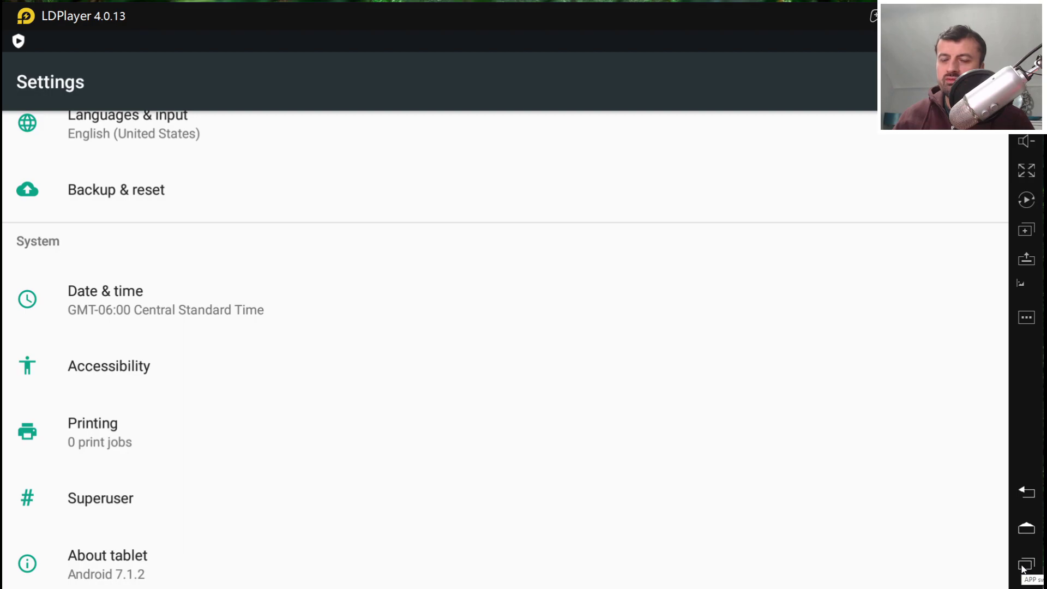
{"action": "left_click", "coordinate": [1027, 531]}
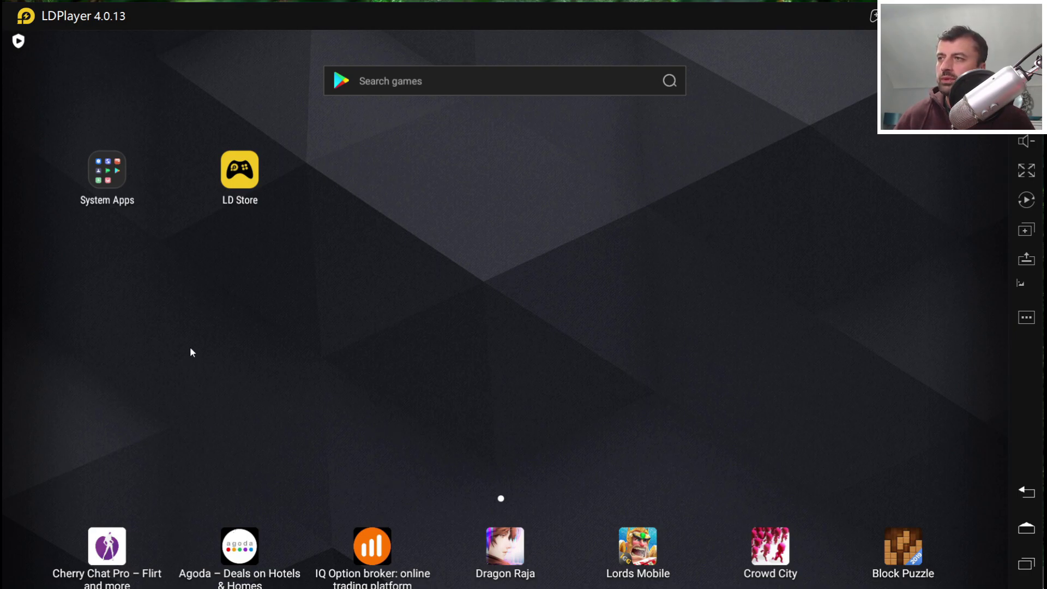
Open LD Store and bring up the details page of Google Chrome: Fast & Secure from Popular Apps.
{"action": "left_click", "coordinate": [252, 172]}
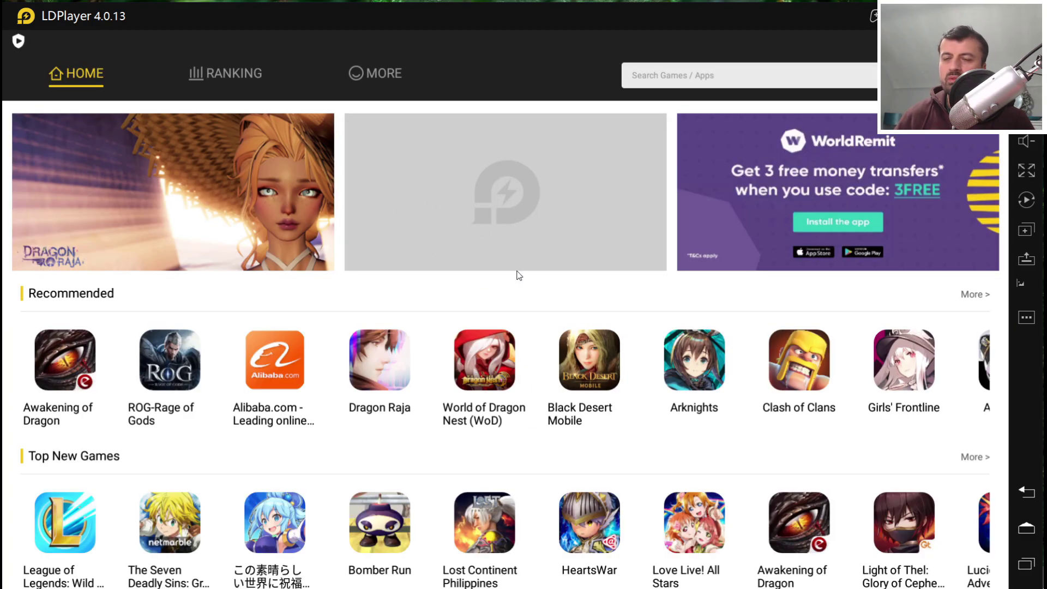
{"action": "scroll", "coordinate": [651, 381], "scroll_direction": "down", "scroll_amount": 8}
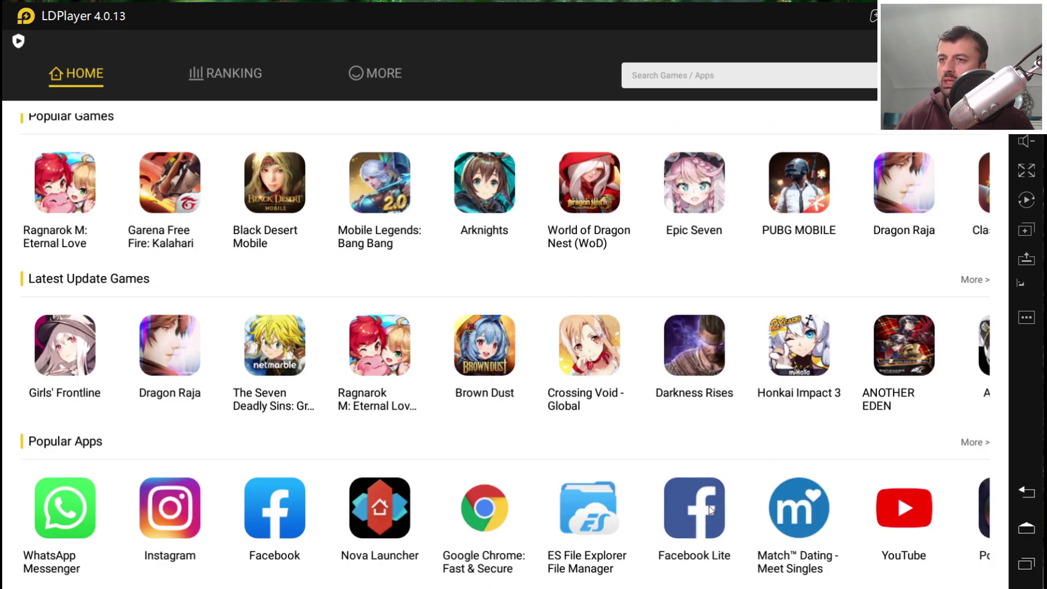
{"action": "left_click_drag", "start_coordinate": [524, 516], "coordinate": [372, 508]}
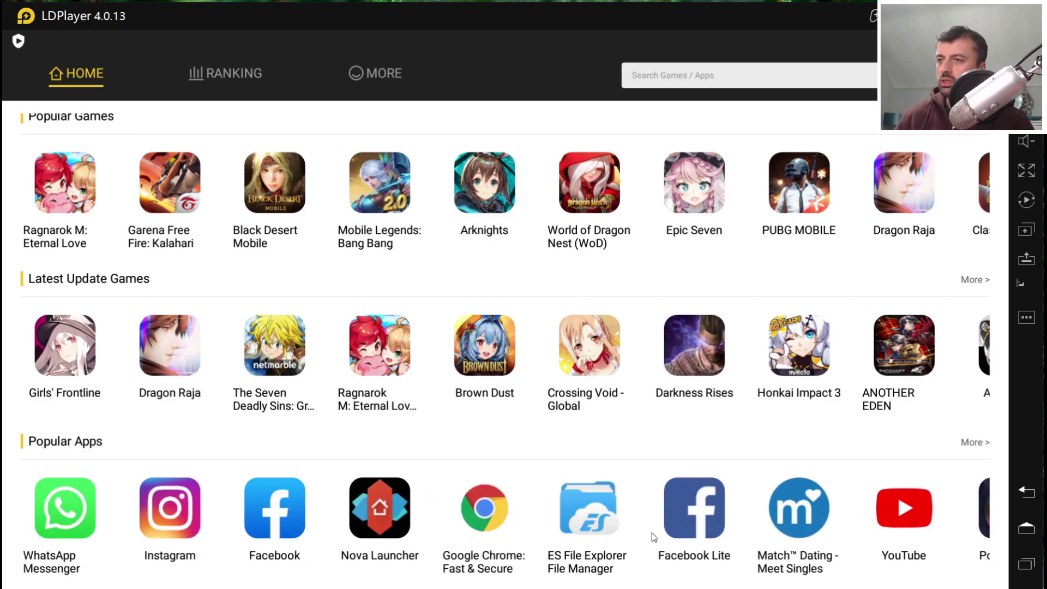
{"action": "left_click", "coordinate": [499, 516]}
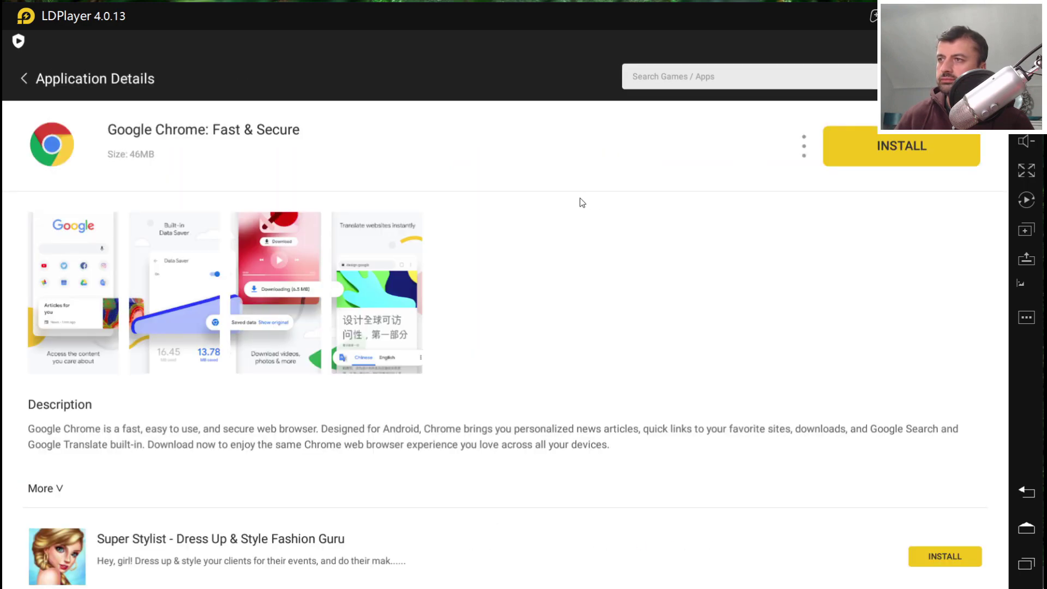
Install Google Chrome through Google Play and launch it, accepting its terms of service.
{"action": "left_click", "coordinate": [910, 147]}
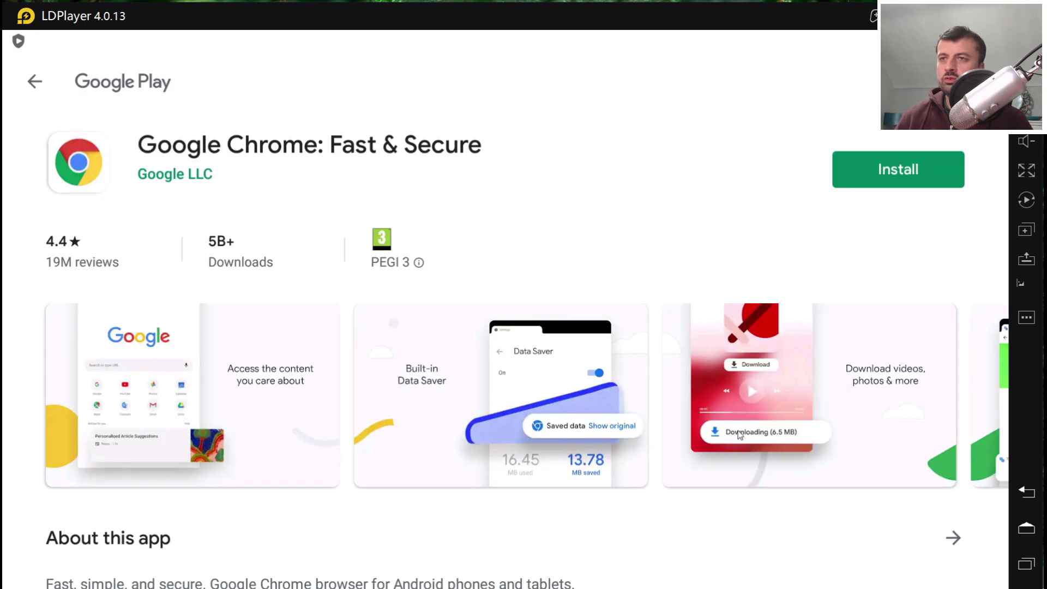
{"action": "left_click", "coordinate": [892, 179]}
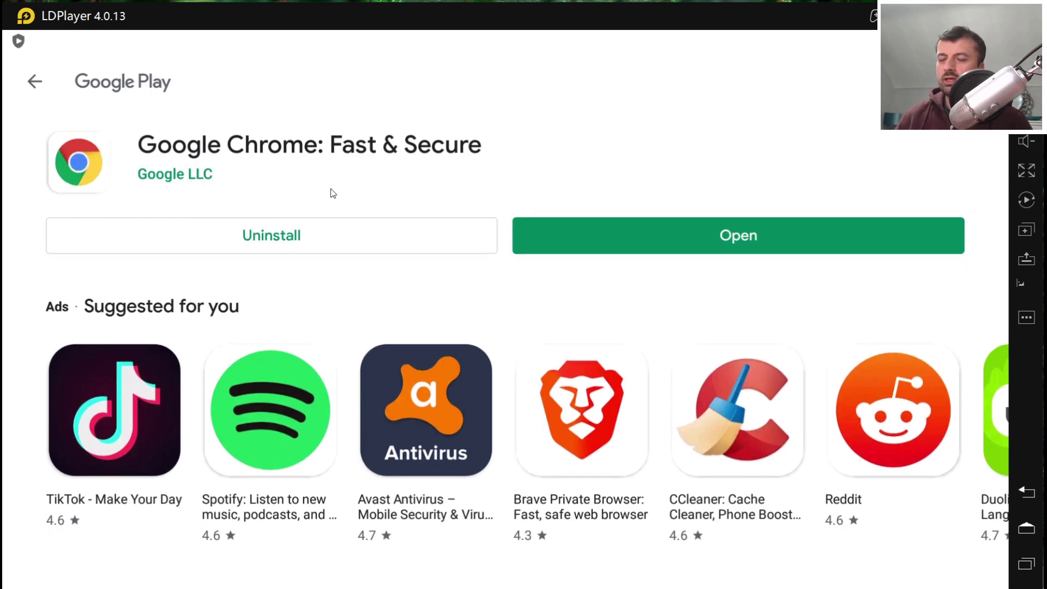
{"action": "left_click", "coordinate": [597, 240]}
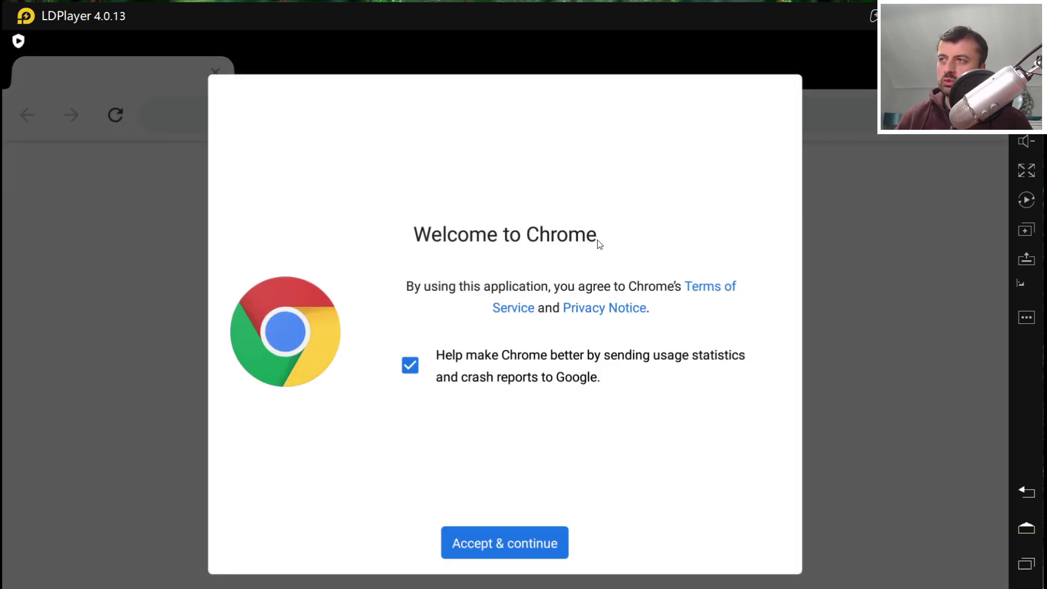
{"action": "left_click", "coordinate": [519, 549]}
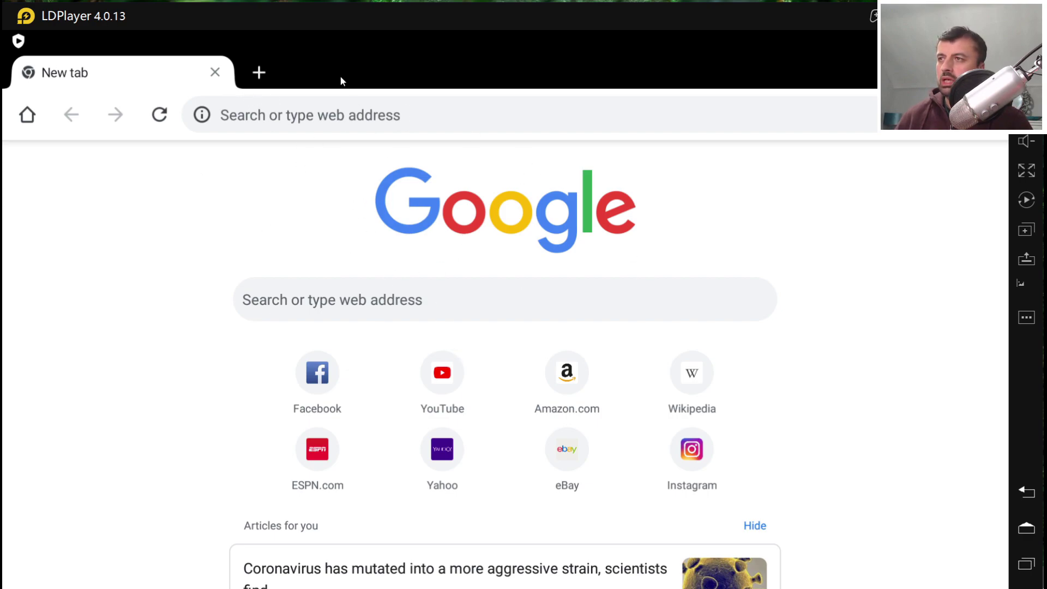
Download com.aot.filelinked.apk from get.filelinked.co in Chrome, allowing storage access, and install Filelinked.
{"action": "left_click", "coordinate": [330, 108]}
{"action": "type", "text": "g"}
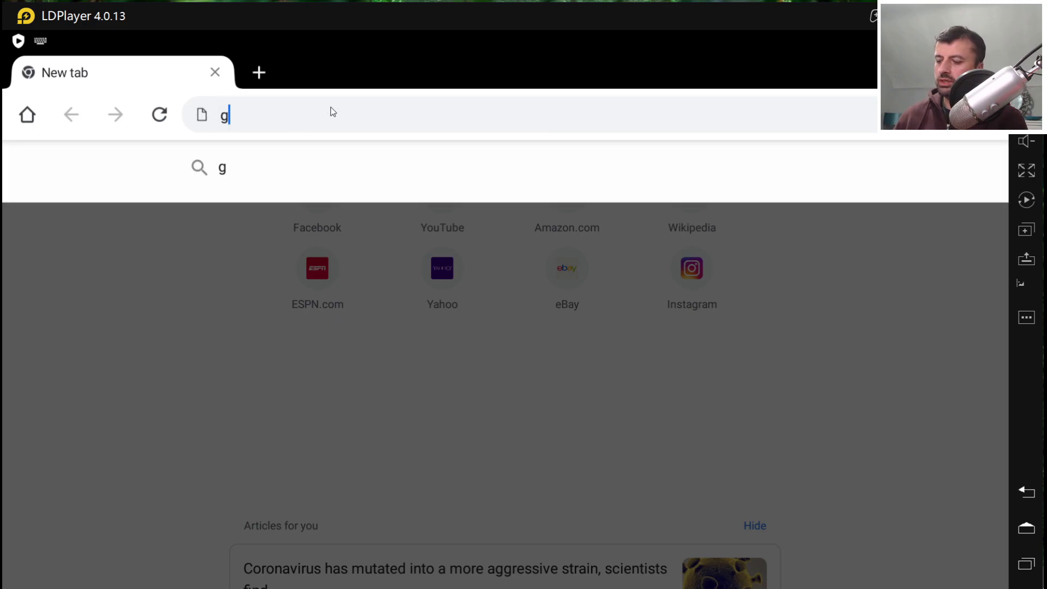
{"action": "type", "text": "et.filelinked.co"}
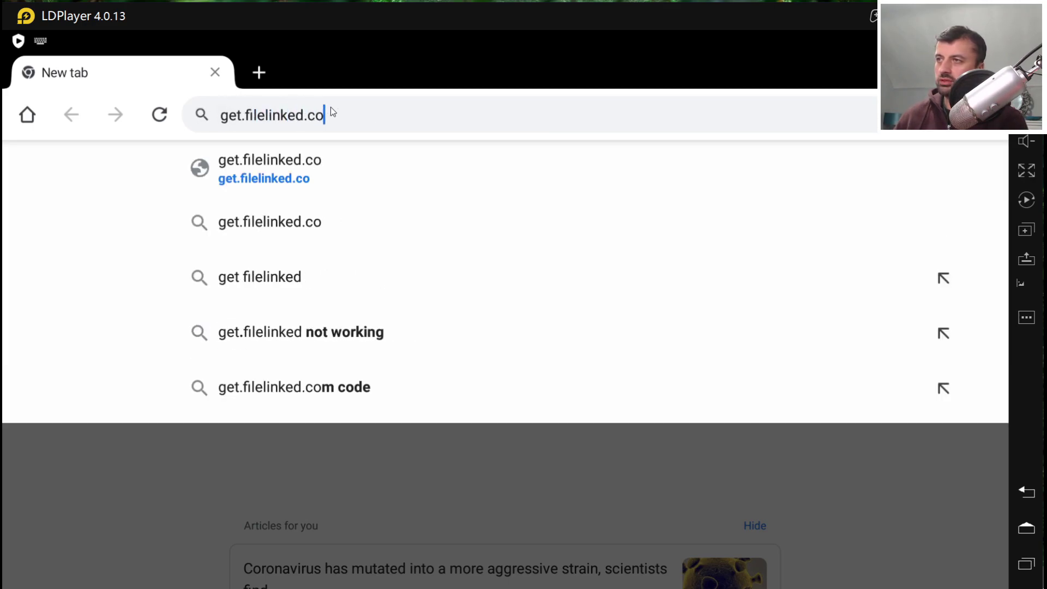
{"action": "key", "text": "Return"}
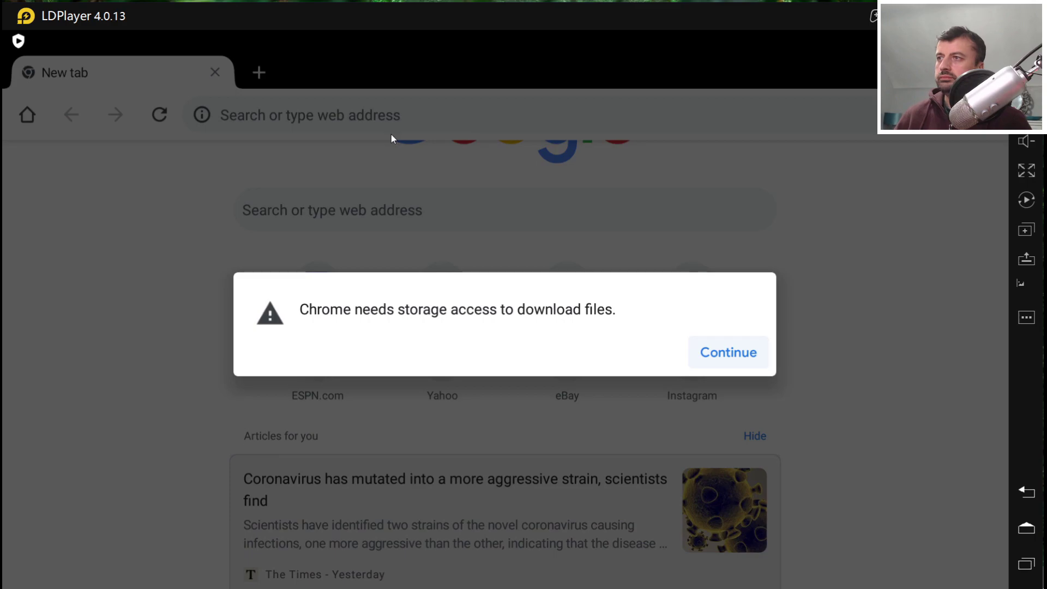
{"action": "left_click", "coordinate": [752, 367]}
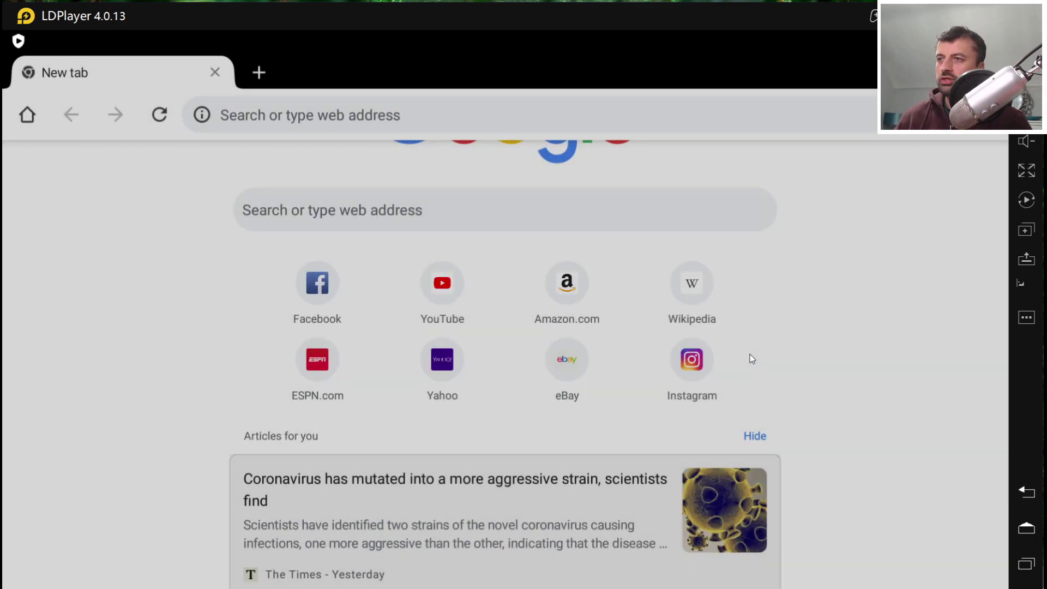
{"action": "left_click", "coordinate": [722, 357]}
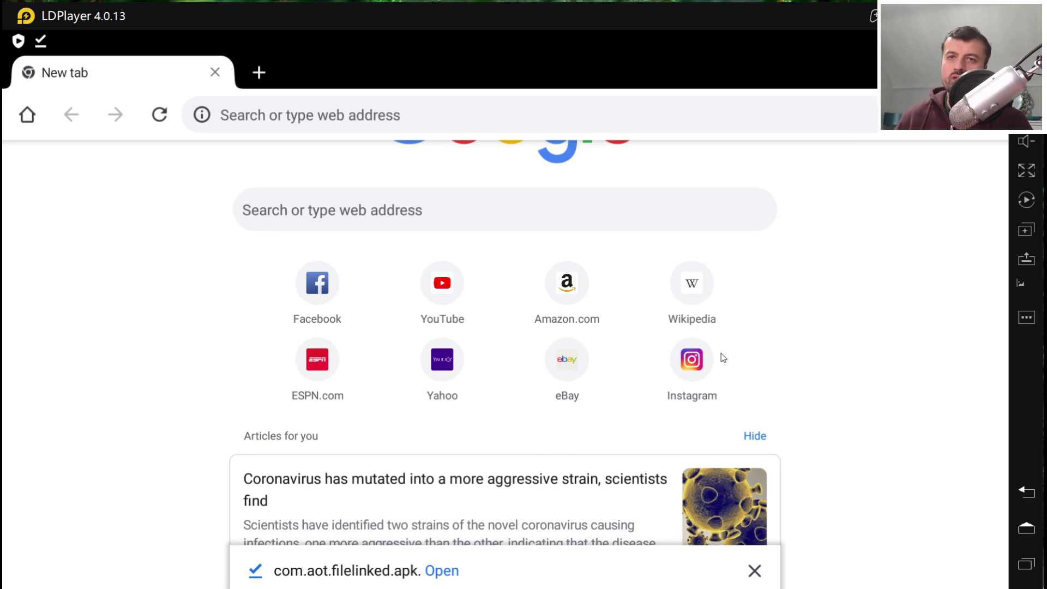
{"action": "left_click", "coordinate": [440, 571]}
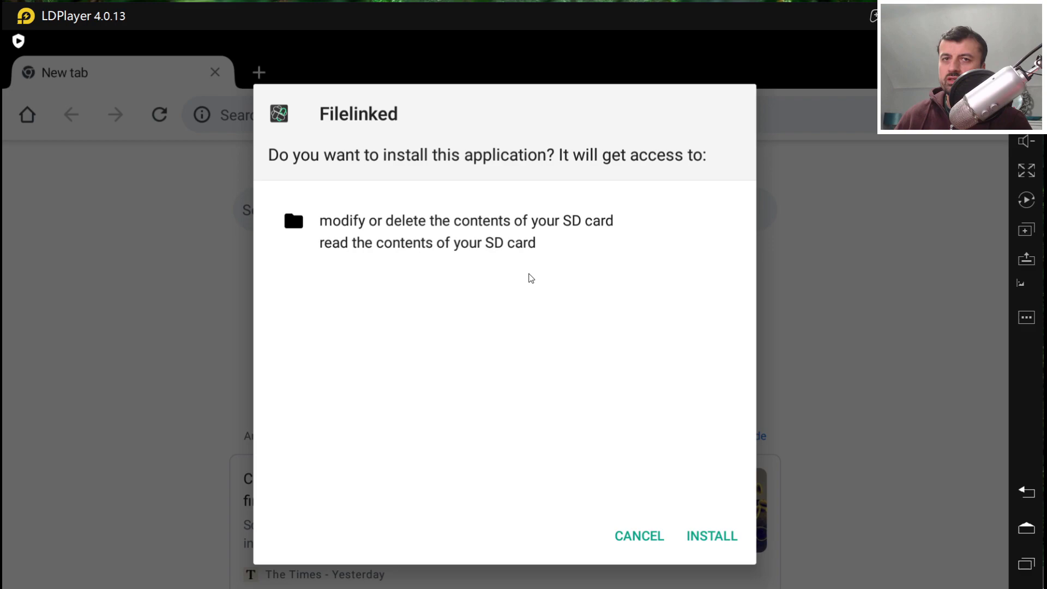
{"action": "left_click", "coordinate": [726, 537]}
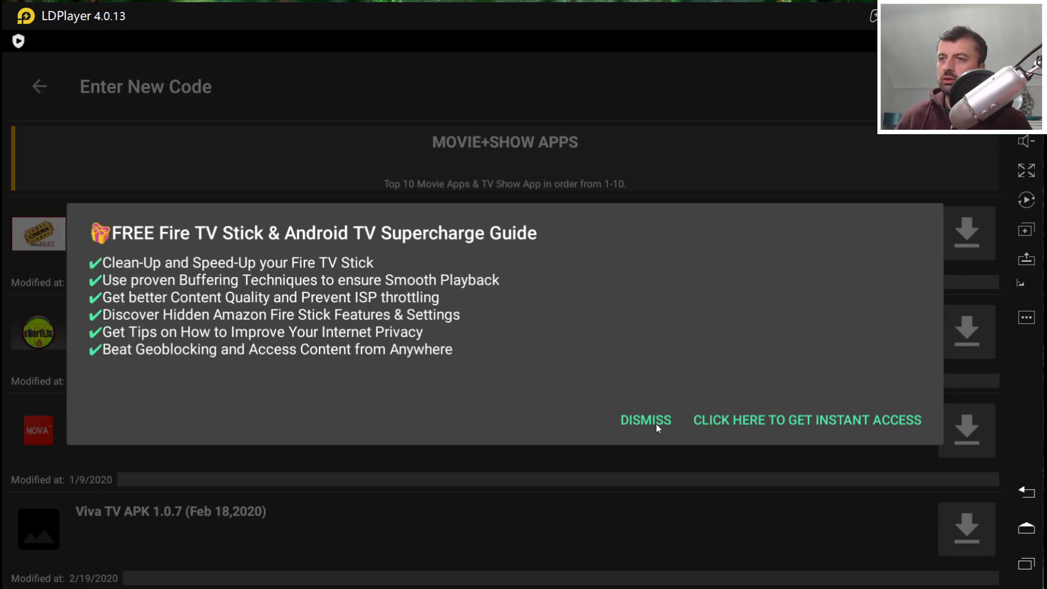
Dismiss the Supercharge Guide offer in Filelinked and download CinemaAPK 2.1.5 from the MOVIE+SHOW APPS section.
{"action": "left_click", "coordinate": [656, 424]}
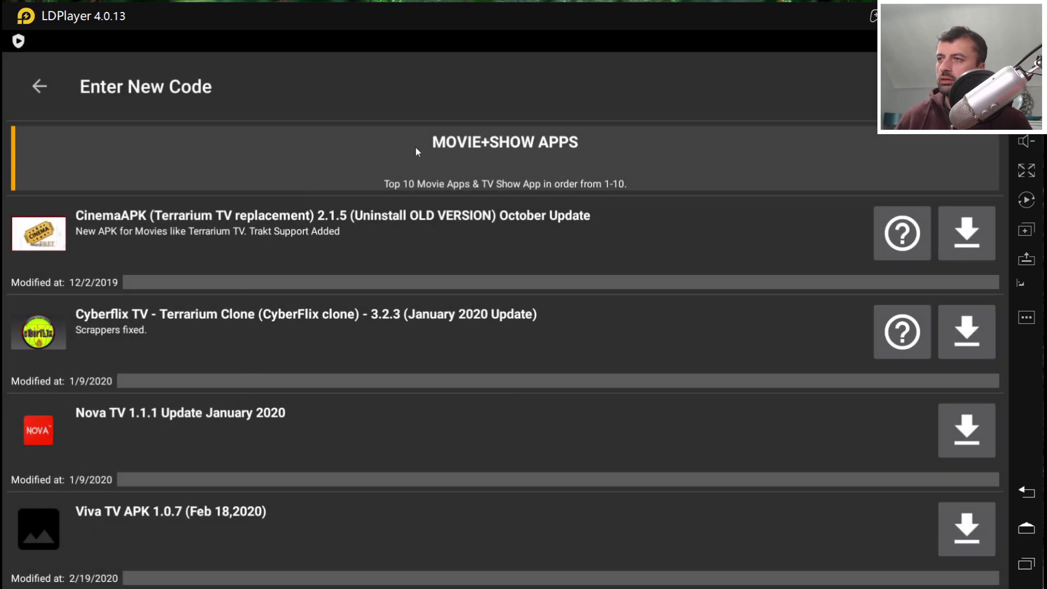
{"action": "left_click", "coordinate": [977, 244]}
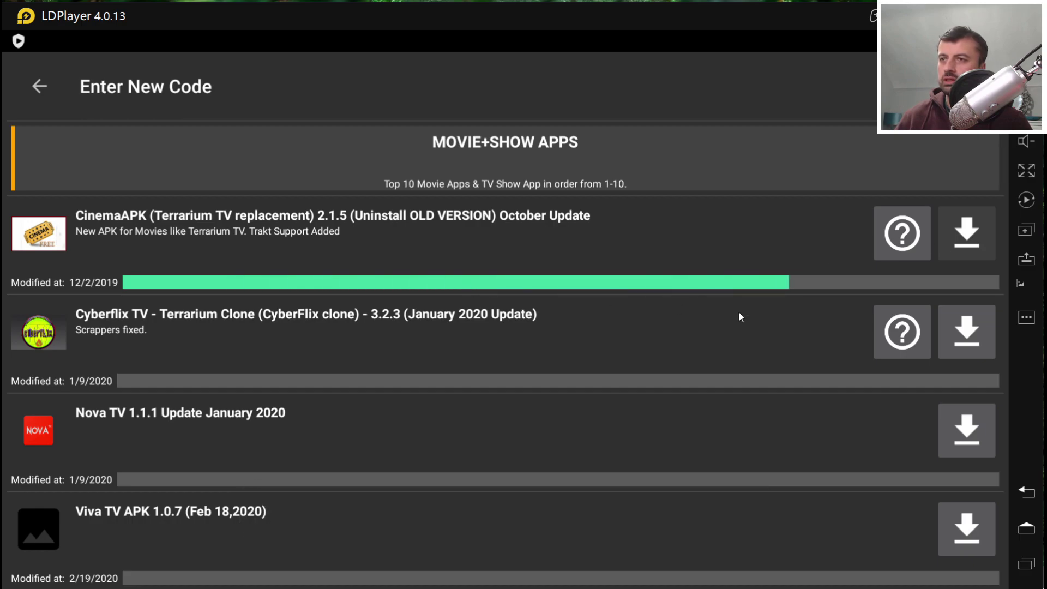
Download MXPlayer 2019 edition PRO from the Filelinked list and install MX Player without opening it.
{"action": "left_click_drag", "start_coordinate": [732, 440], "coordinate": [744, 244]}
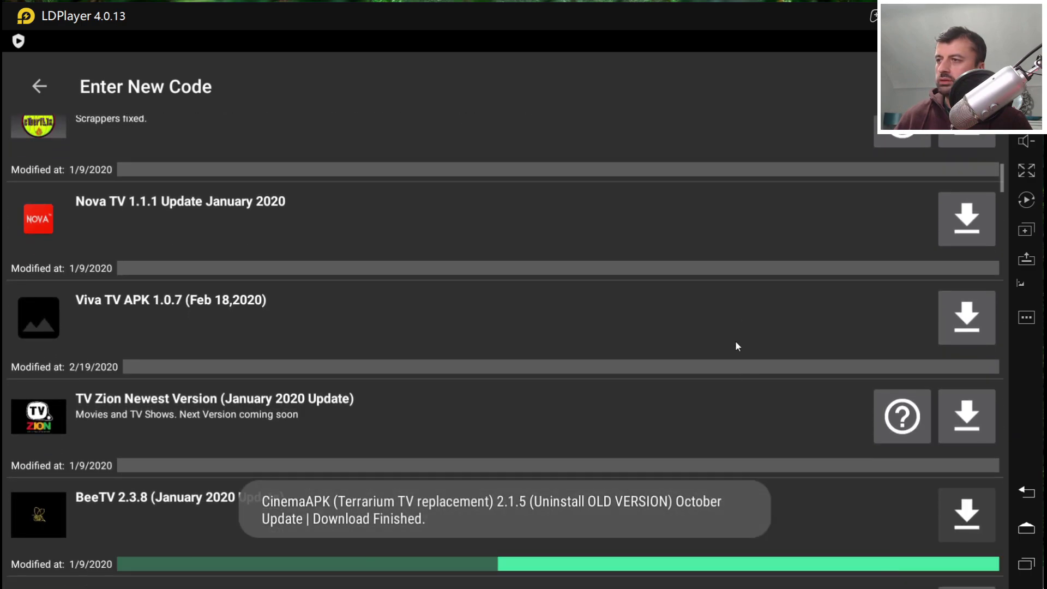
{"action": "left_click_drag", "start_coordinate": [735, 340], "coordinate": [745, 228]}
{"action": "left_click_drag", "start_coordinate": [751, 357], "coordinate": [755, 158]}
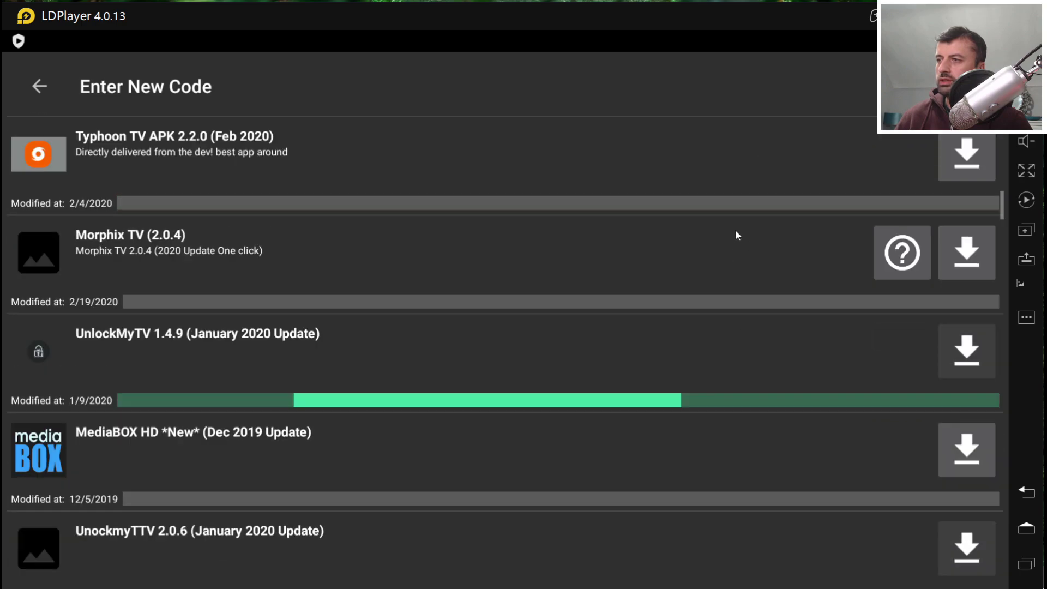
{"action": "left_click_drag", "start_coordinate": [722, 432], "coordinate": [425, 232]}
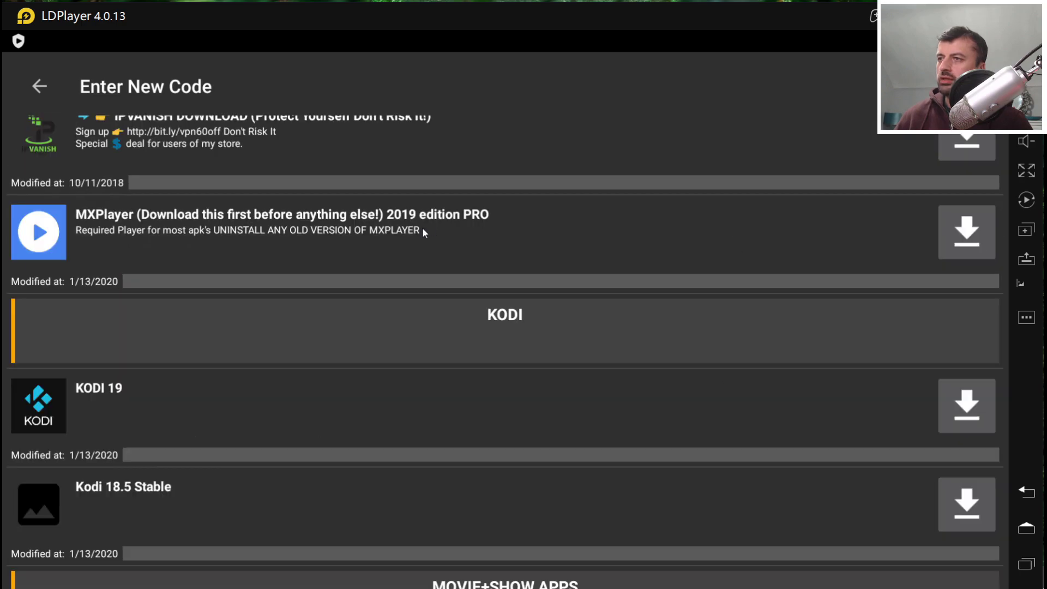
{"action": "left_click", "coordinate": [943, 220]}
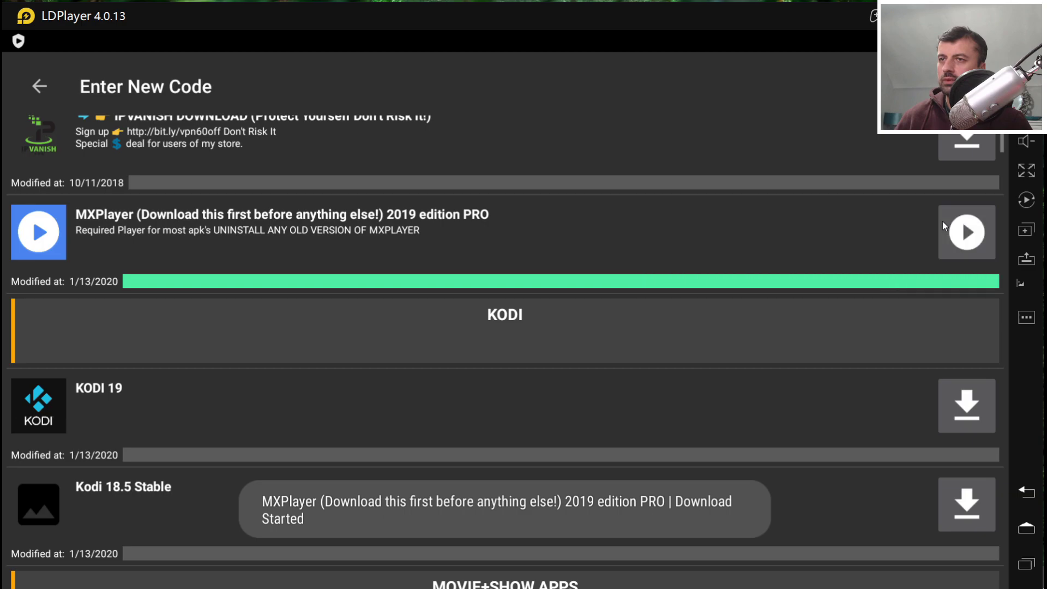
{"action": "left_click", "coordinate": [955, 244]}
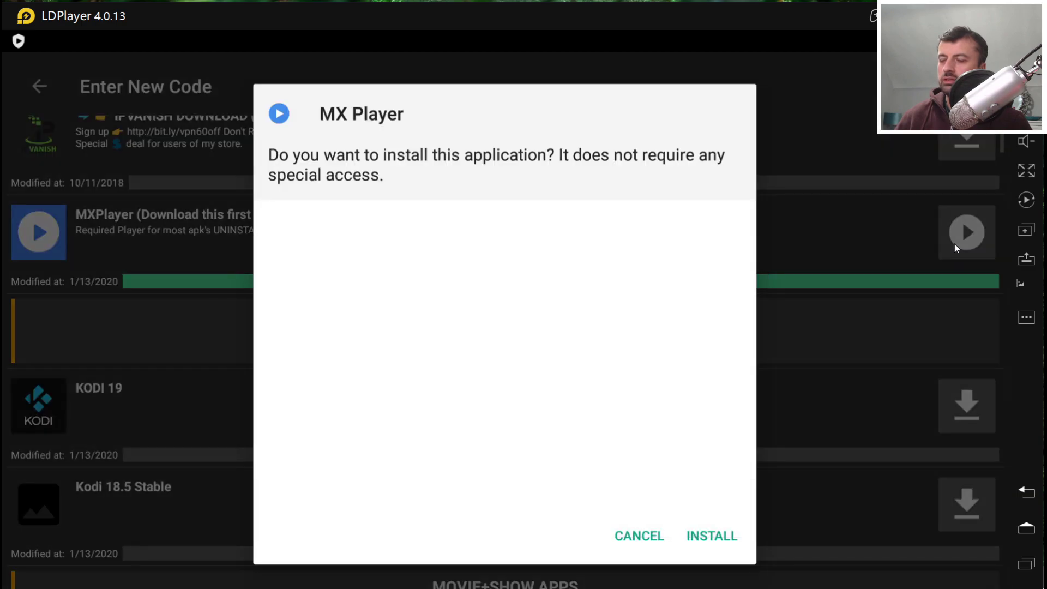
{"action": "left_click", "coordinate": [712, 527]}
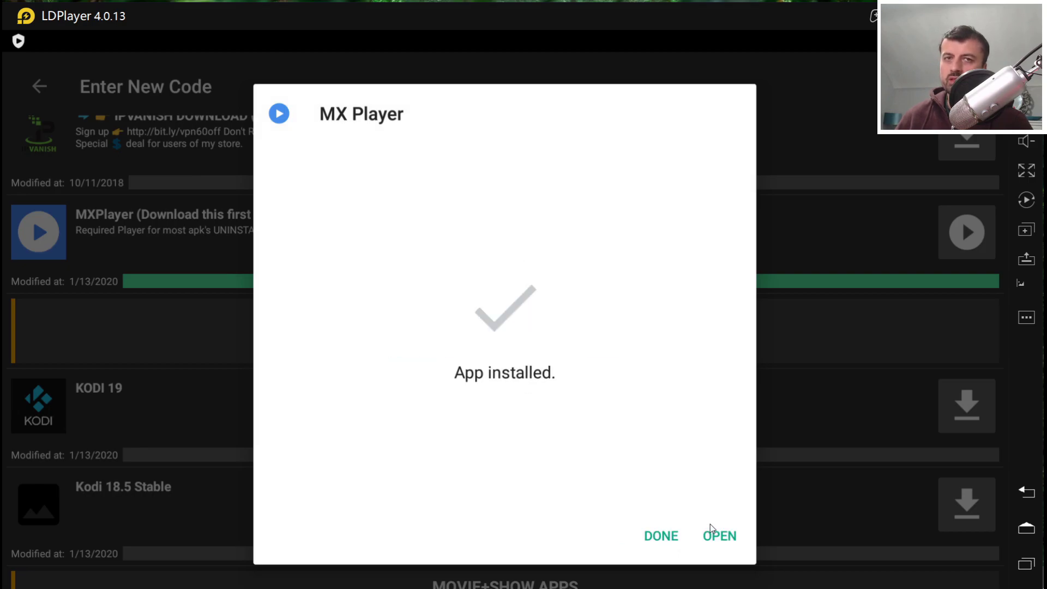
{"action": "left_click", "coordinate": [664, 546]}
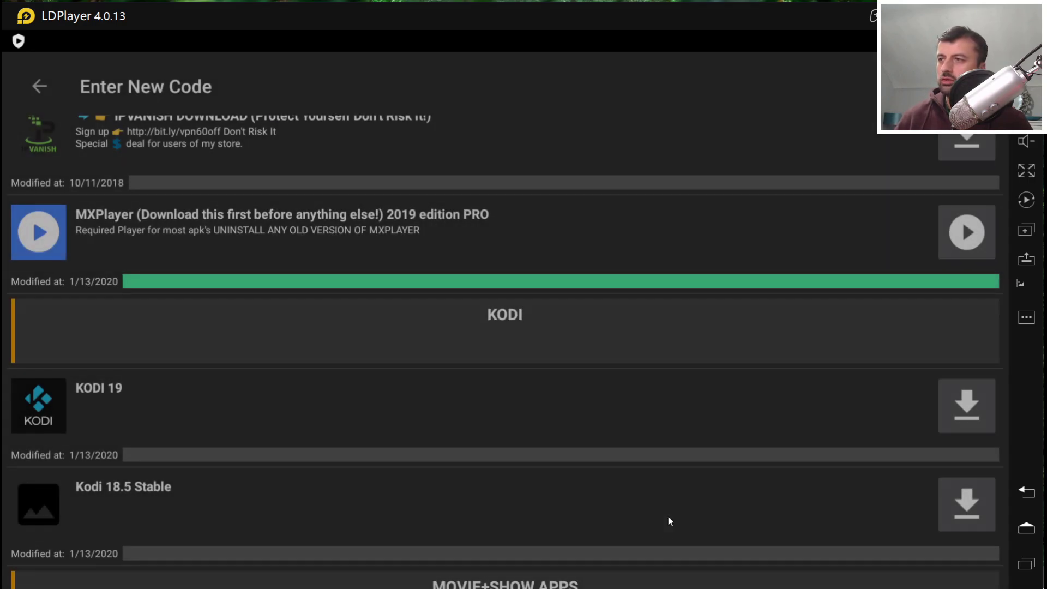
Install the downloaded CinemaHD v2, always using Package installer, and launch it from the emulator's home screen.
{"action": "left_click_drag", "start_coordinate": [764, 472], "coordinate": [779, 182]}
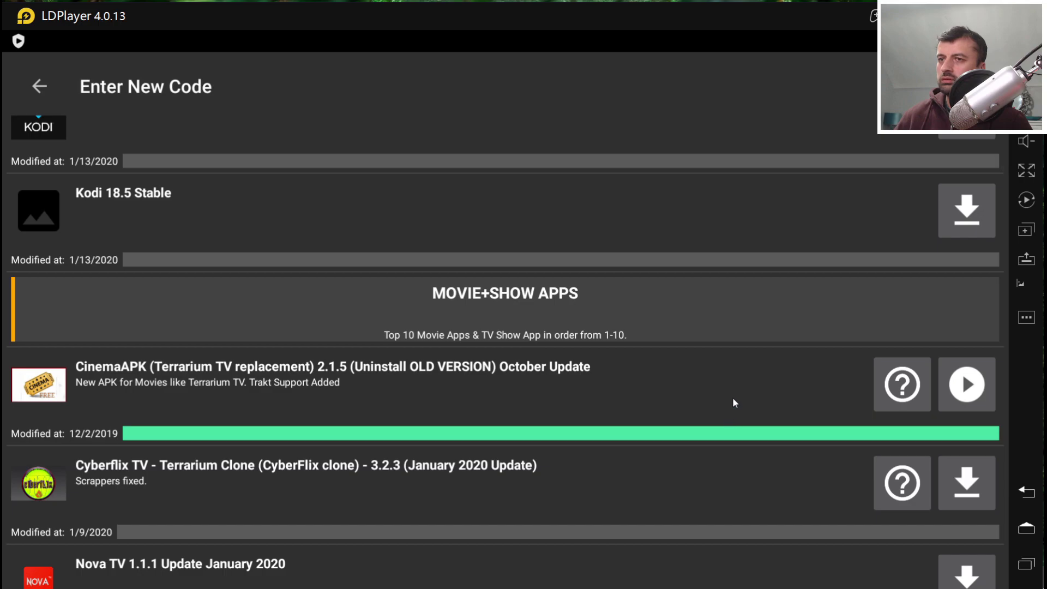
{"action": "left_click", "coordinate": [955, 385]}
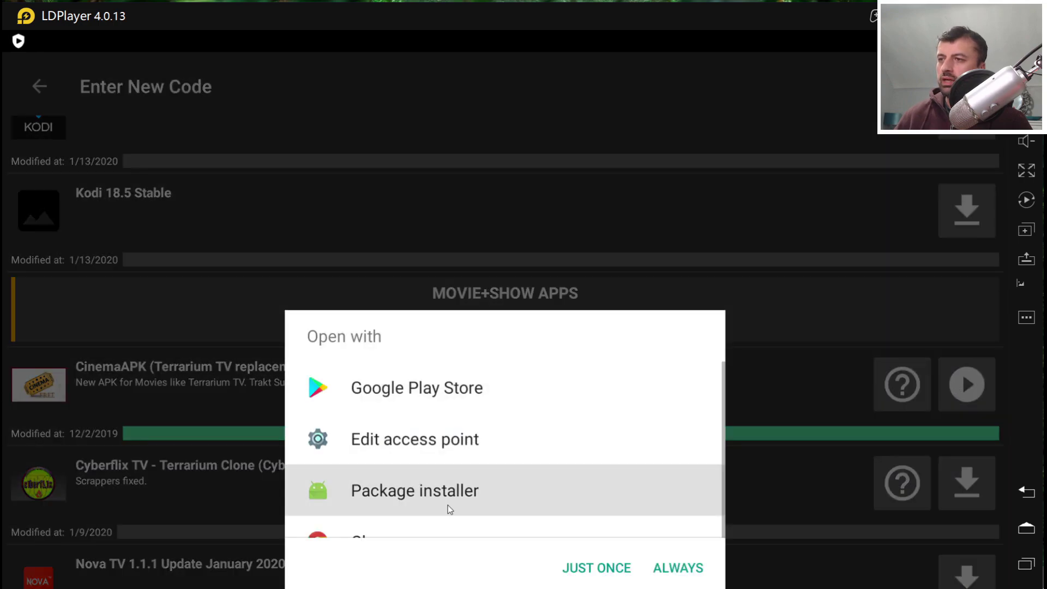
{"action": "left_click", "coordinate": [677, 572]}
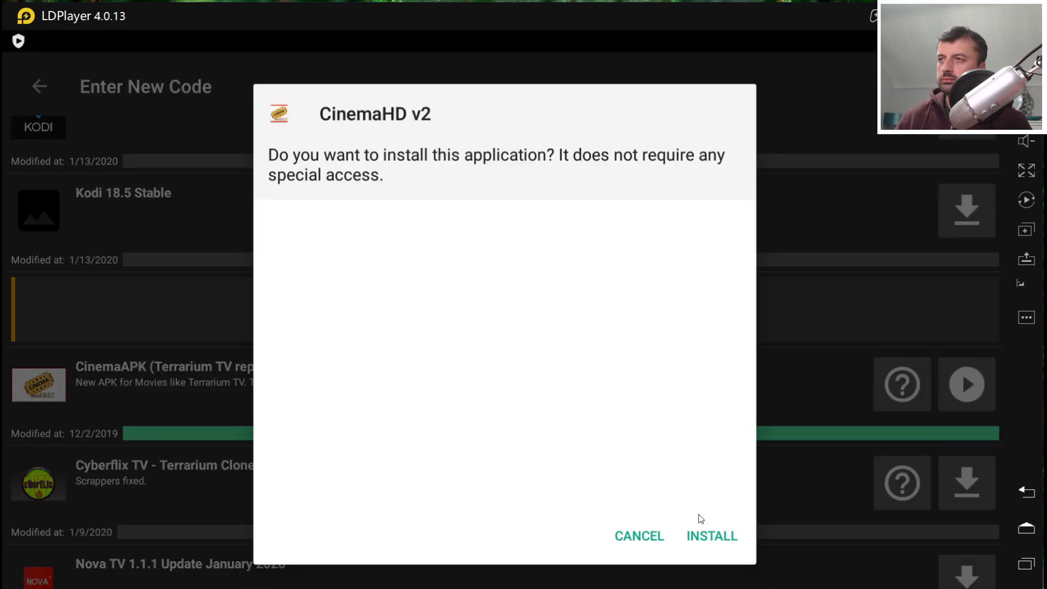
{"action": "left_click", "coordinate": [698, 537]}
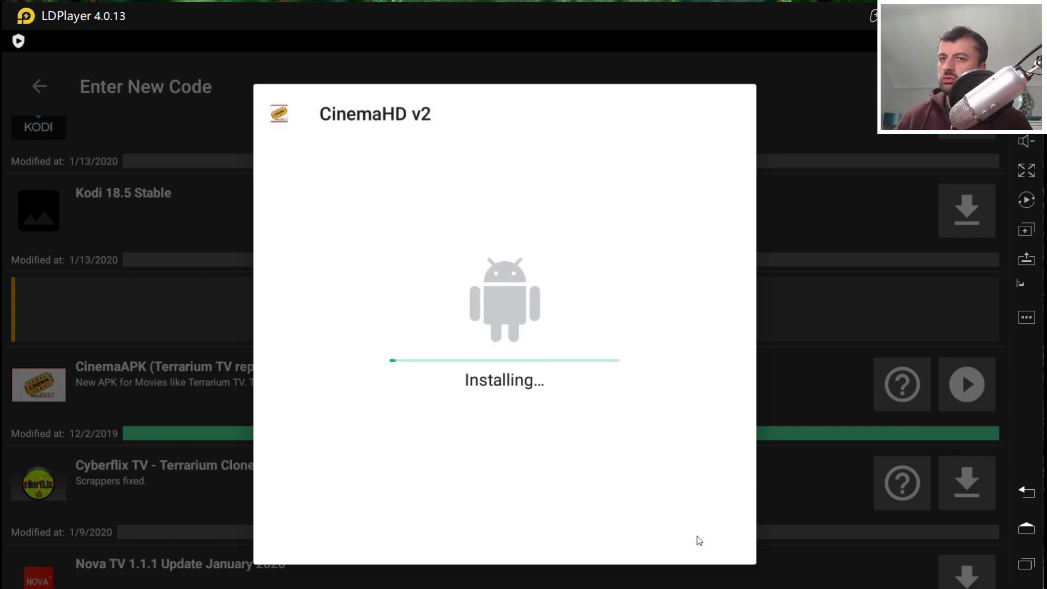
{"action": "left_click", "coordinate": [649, 531]}
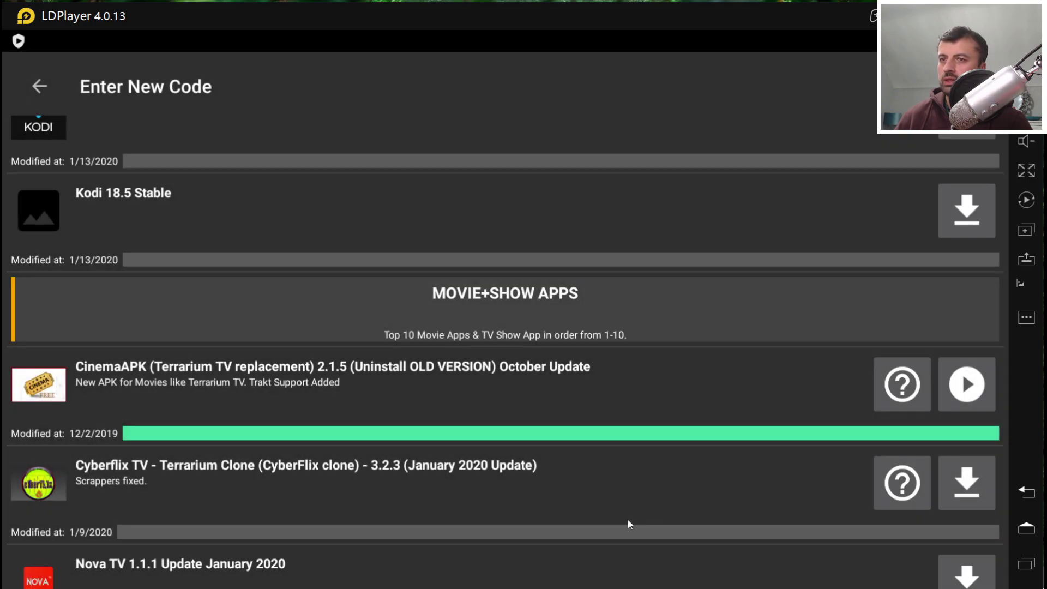
{"action": "left_click", "coordinate": [1028, 530]}
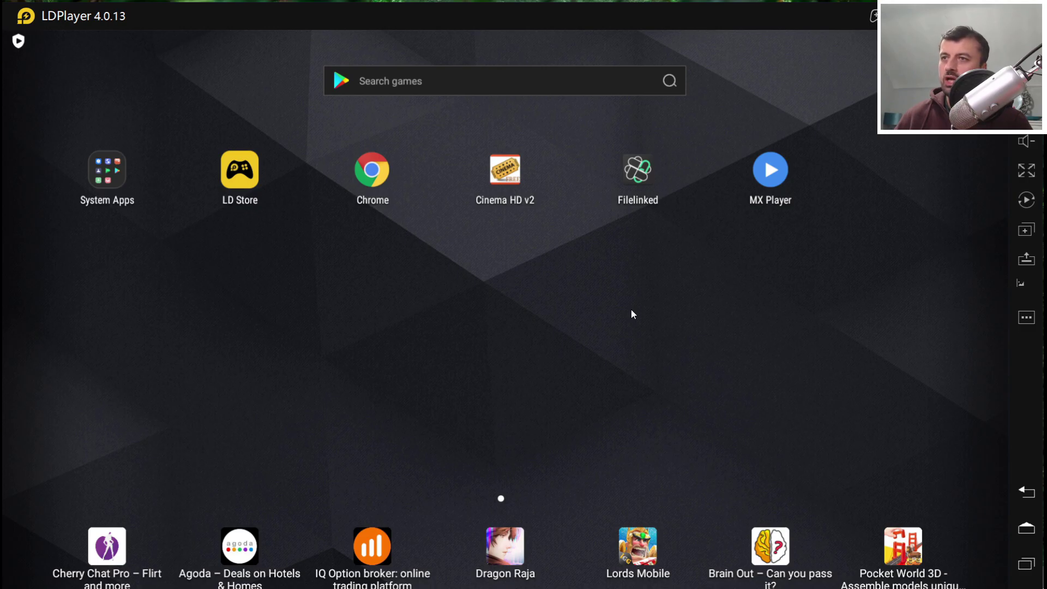
{"action": "left_click", "coordinate": [510, 191]}
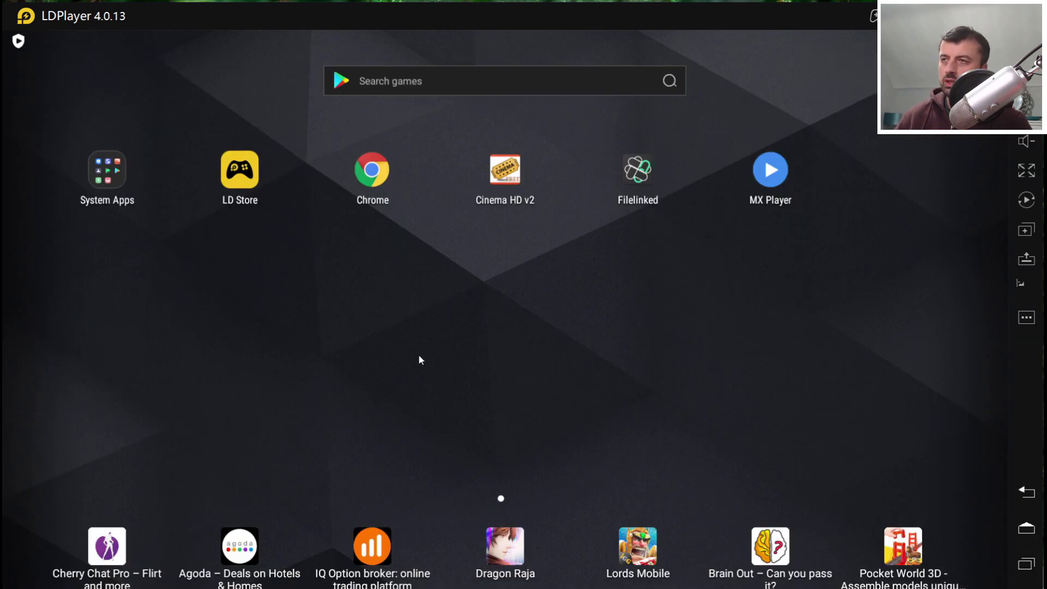
Open Chrome, search for aptoide tv, and go to the tv.aptoide.com website.
{"action": "left_click", "coordinate": [359, 196]}
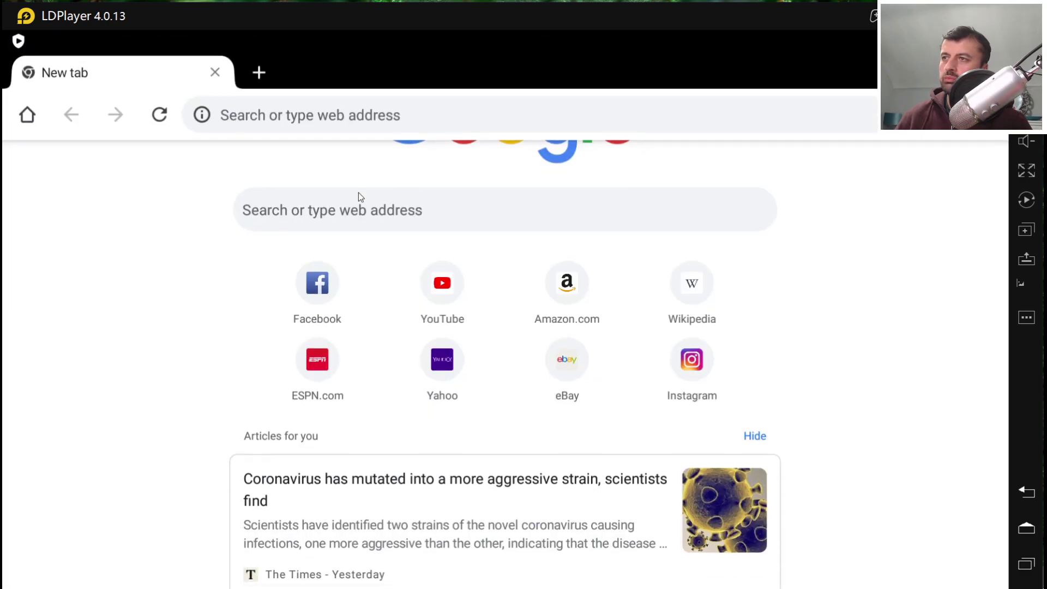
{"action": "left_click", "coordinate": [410, 210]}
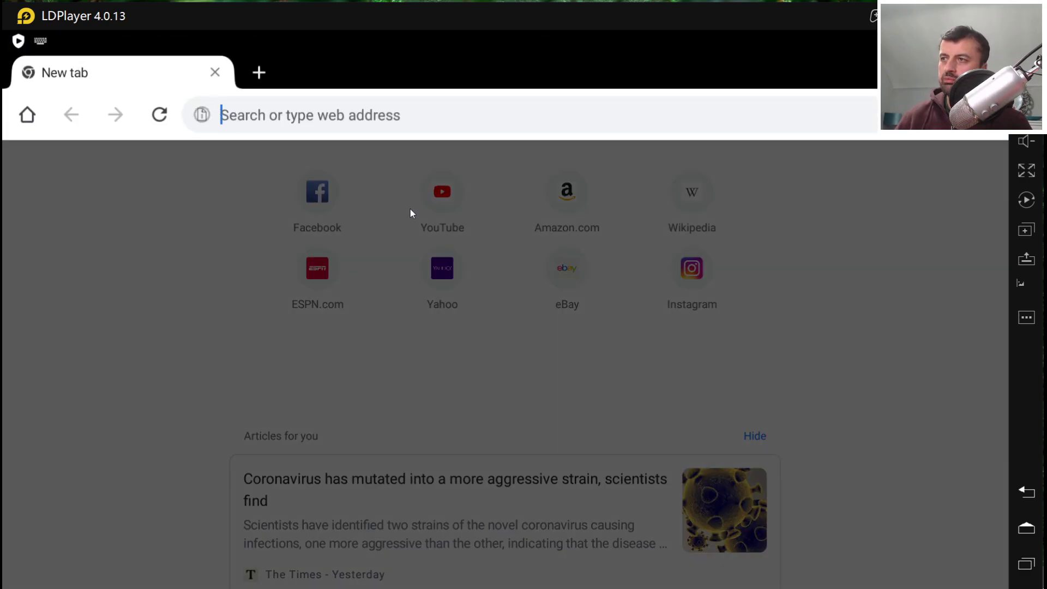
{"action": "type", "text": "apo"}
{"action": "key", "text": "BackSpace"}
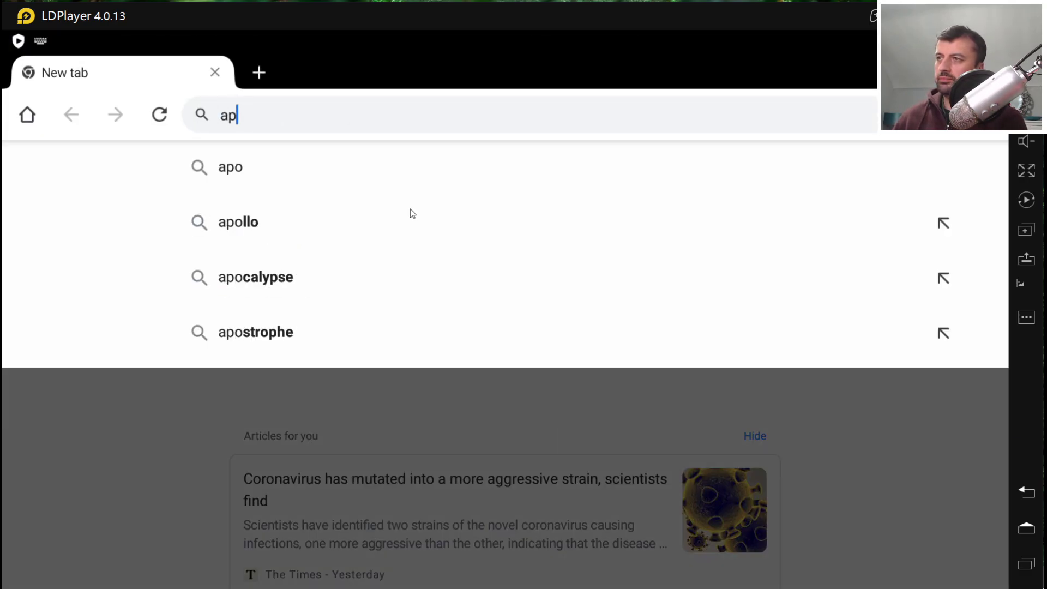
{"action": "type", "text": "troid"}
{"action": "key", "text": "Down"}
{"action": "key", "text": "Down"}
{"action": "key", "text": "Return"}
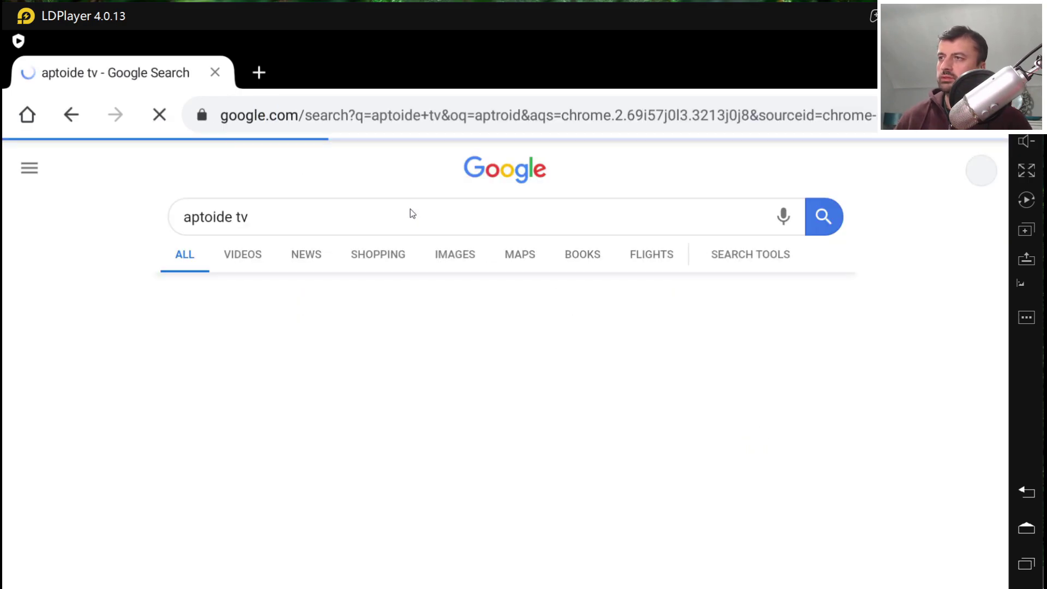
{"action": "left_click", "coordinate": [364, 336]}
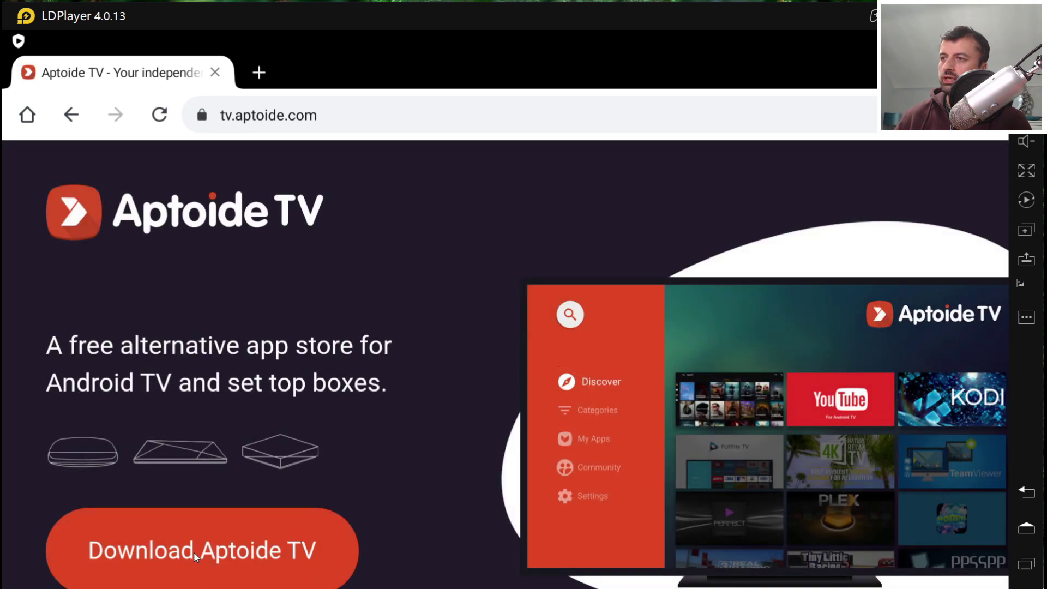
Download AptoideTV-5.0.3.apk, keeping the file despite the warning, and install Aptoide TV.
{"action": "left_click", "coordinate": [194, 553]}
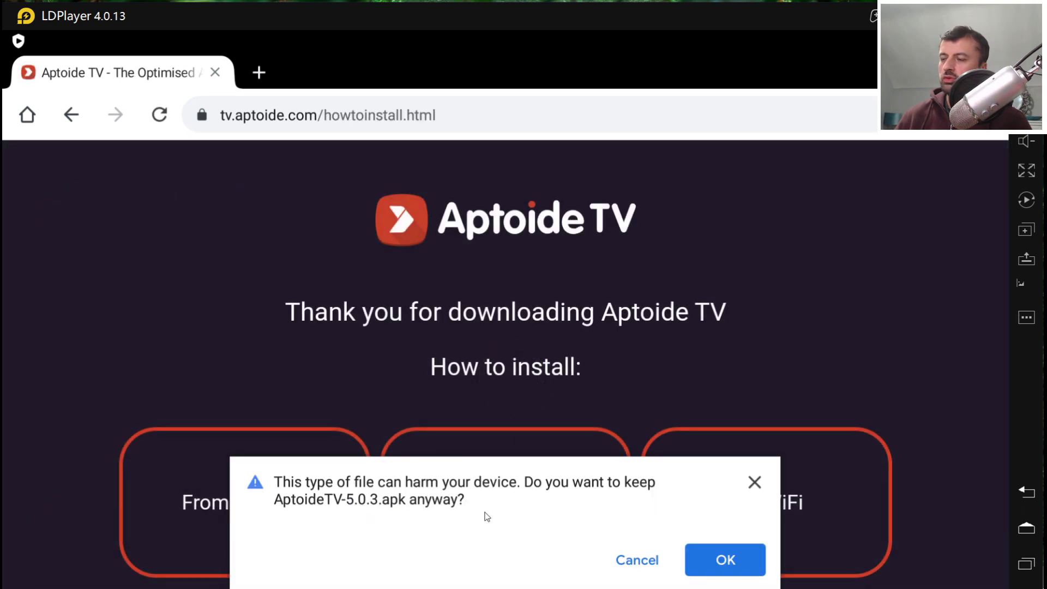
{"action": "left_click", "coordinate": [734, 558]}
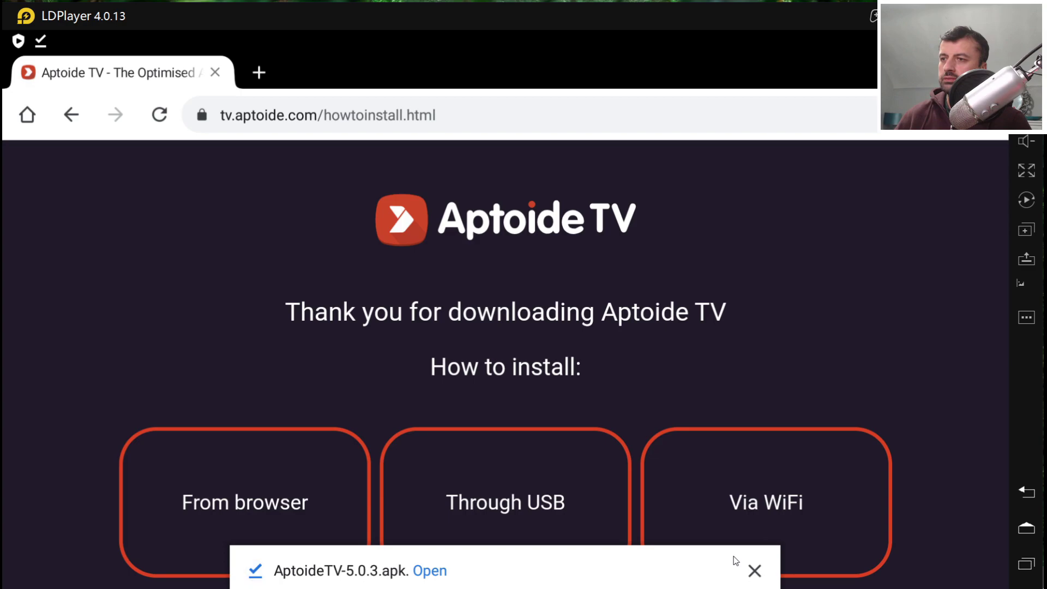
{"action": "left_click", "coordinate": [431, 571]}
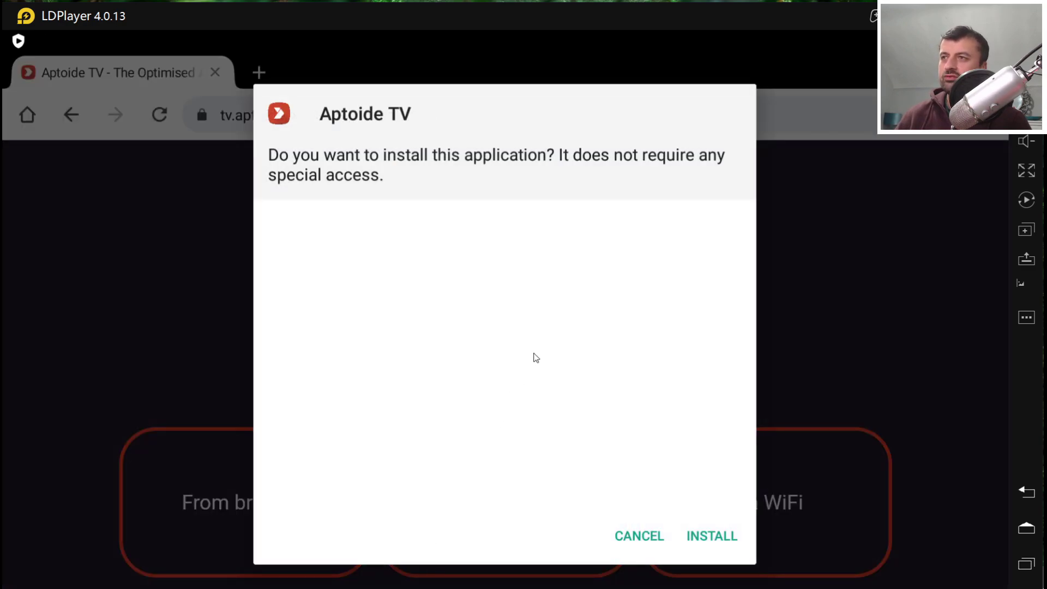
{"action": "left_click", "coordinate": [695, 537]}
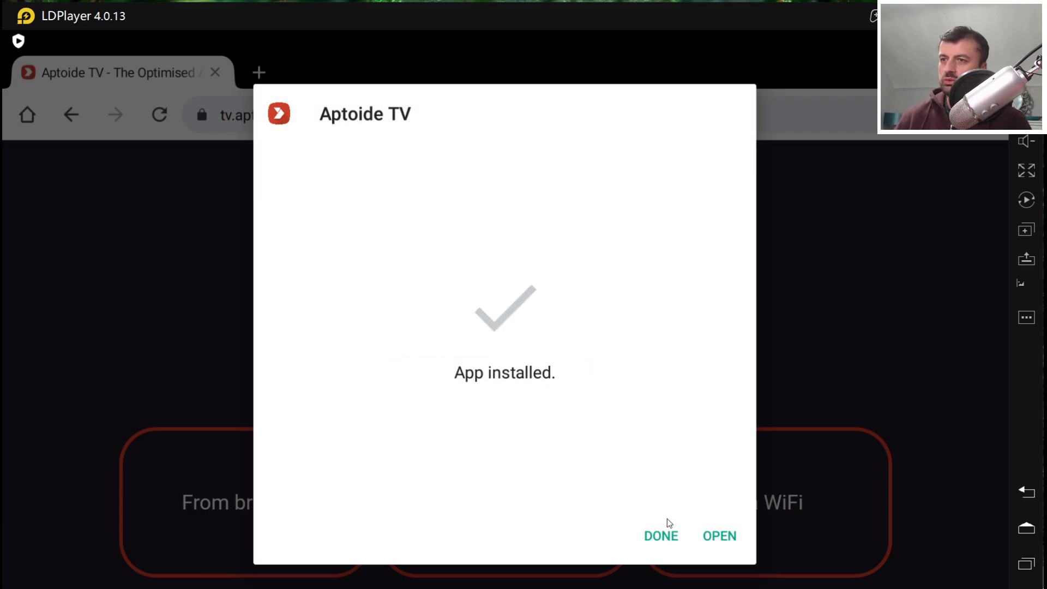
Launch Aptoide TV, dismiss the version 5.0.3 update notice, and browse the apps on its main page.
{"action": "left_click", "coordinate": [720, 537]}
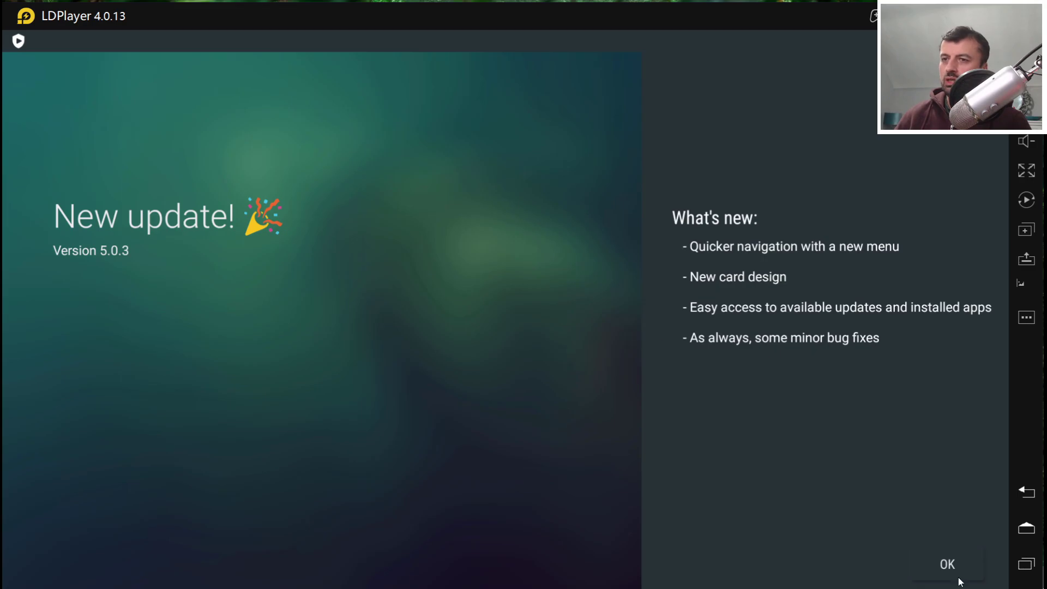
{"action": "left_click", "coordinate": [958, 580]}
{"action": "left_click", "coordinate": [712, 363]}
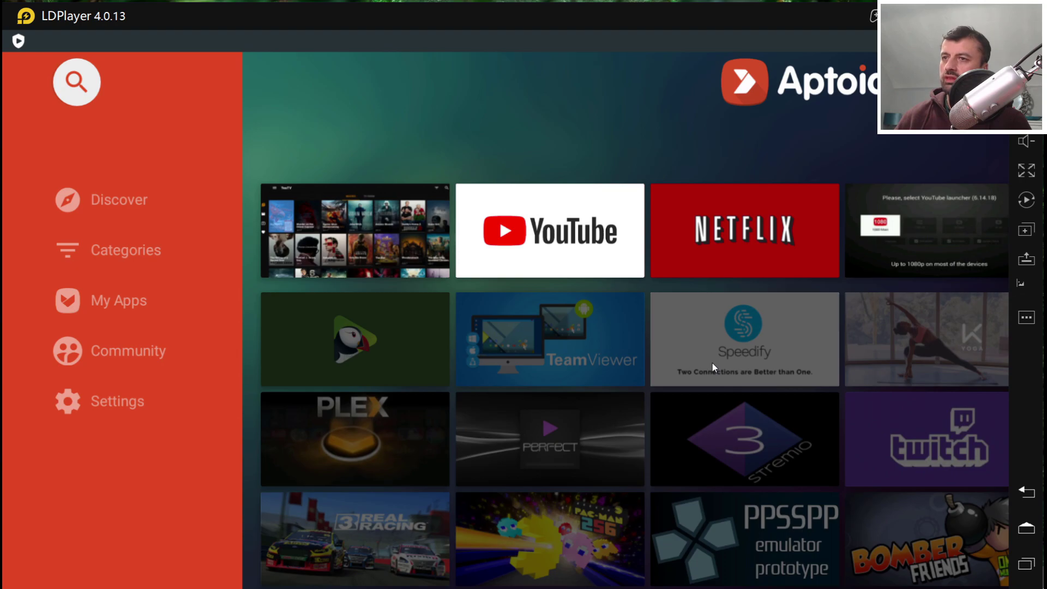
{"action": "scroll", "coordinate": [563, 393], "scroll_direction": "down", "scroll_amount": 2}
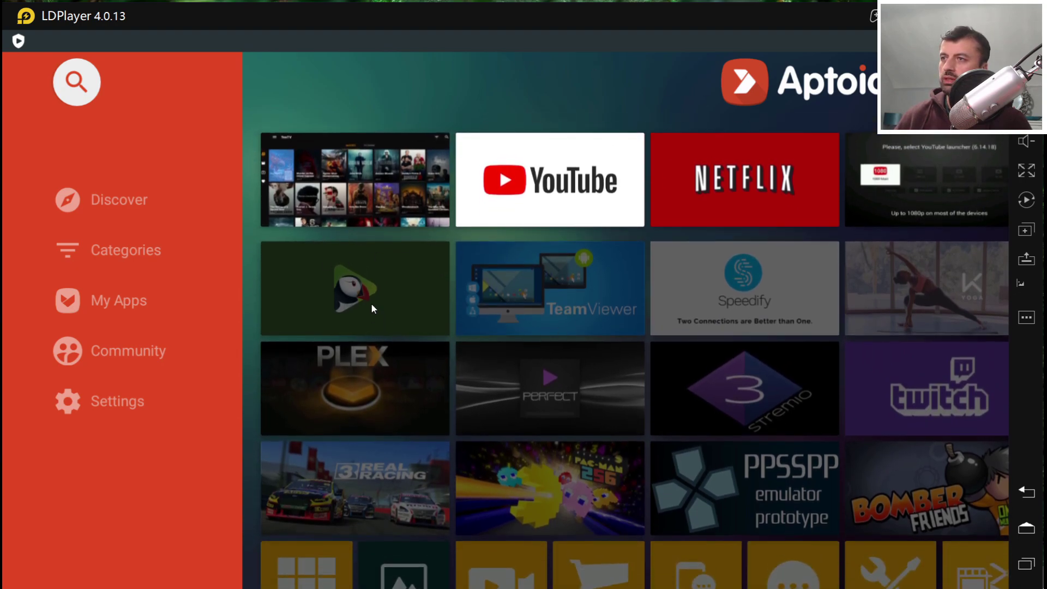
Open the Netflix app page from Top Apps in Aptoide TV and start installing it.
{"action": "left_click", "coordinate": [687, 195]}
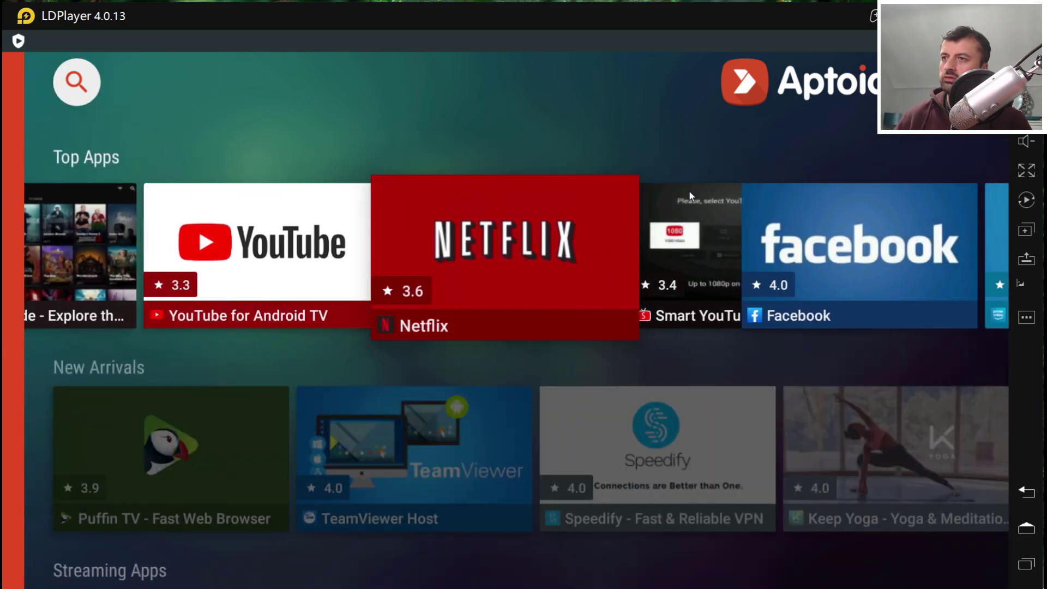
{"action": "left_click", "coordinate": [540, 224]}
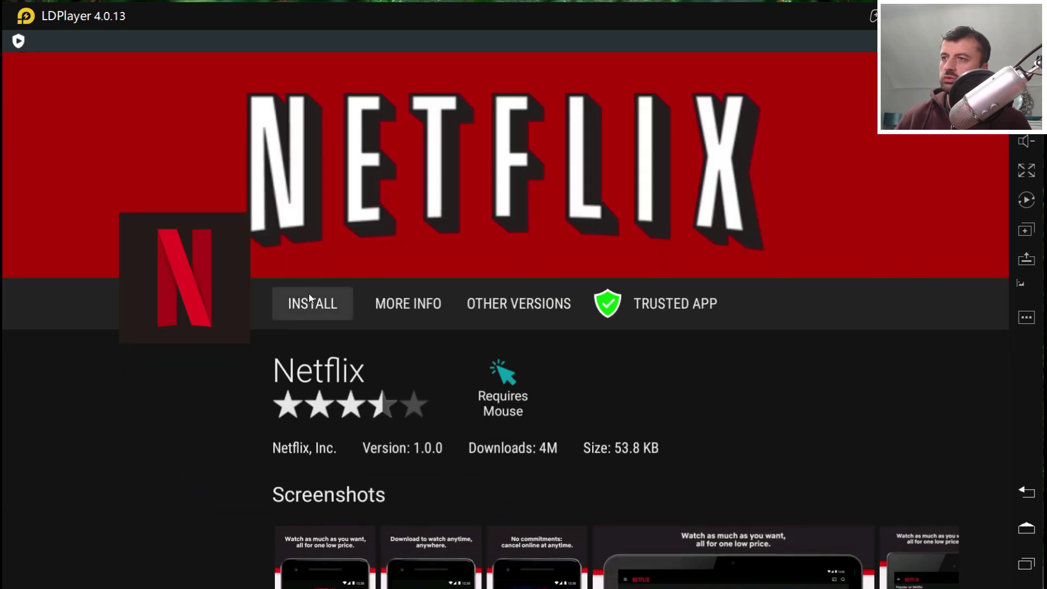
{"action": "left_click", "coordinate": [300, 297]}
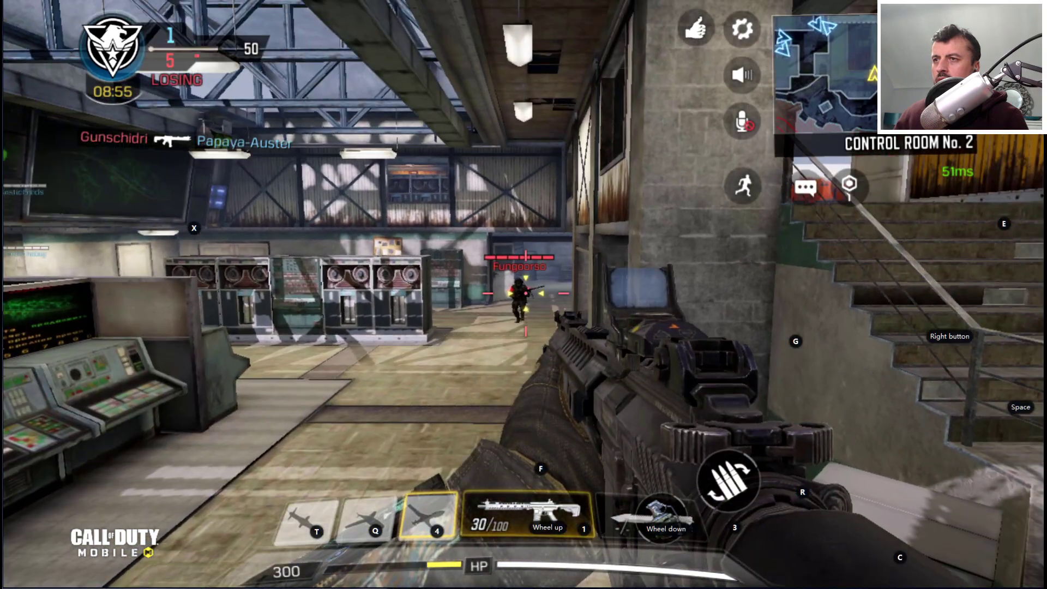
{"action": "left_click", "coordinate": [525, 293]}
{"action": "left_click_drag", "start_coordinate": [526, 292], "coordinate": [526, 293]}
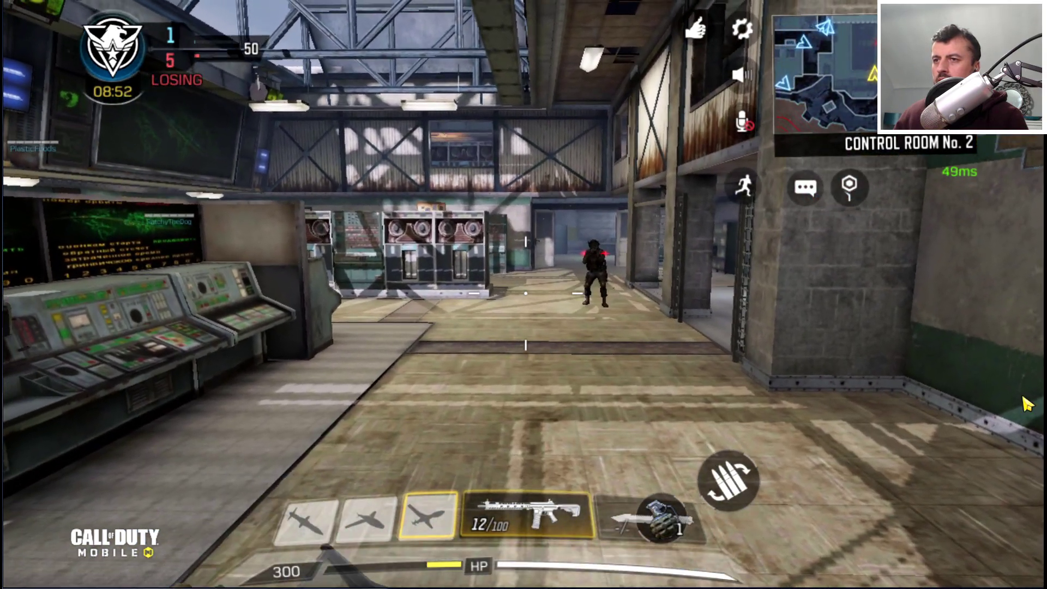
{"action": "key", "text": "alt"}
{"action": "key", "text": "w"}
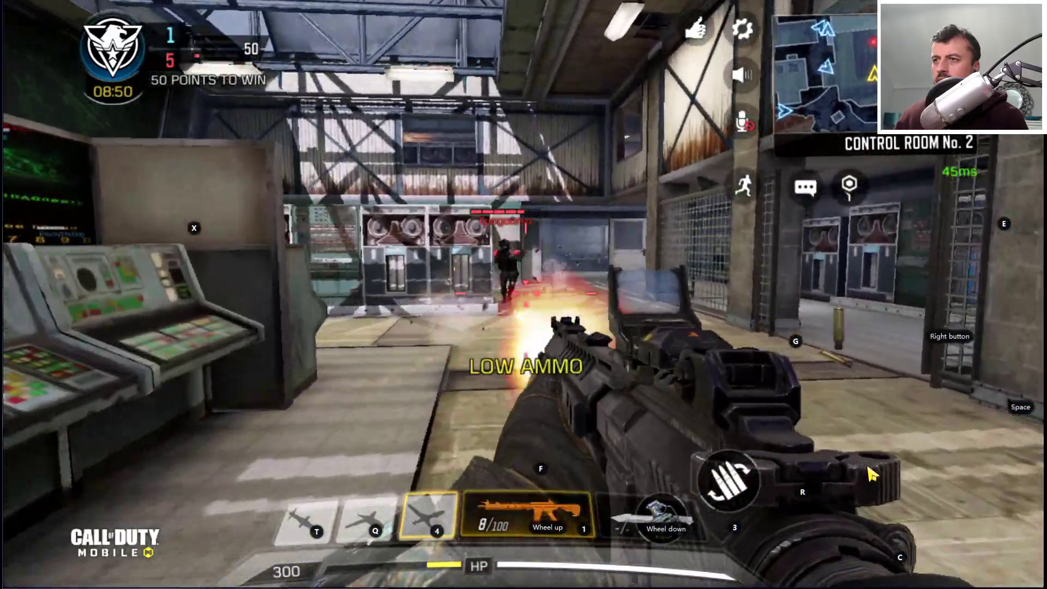
{"action": "key", "text": "w"}
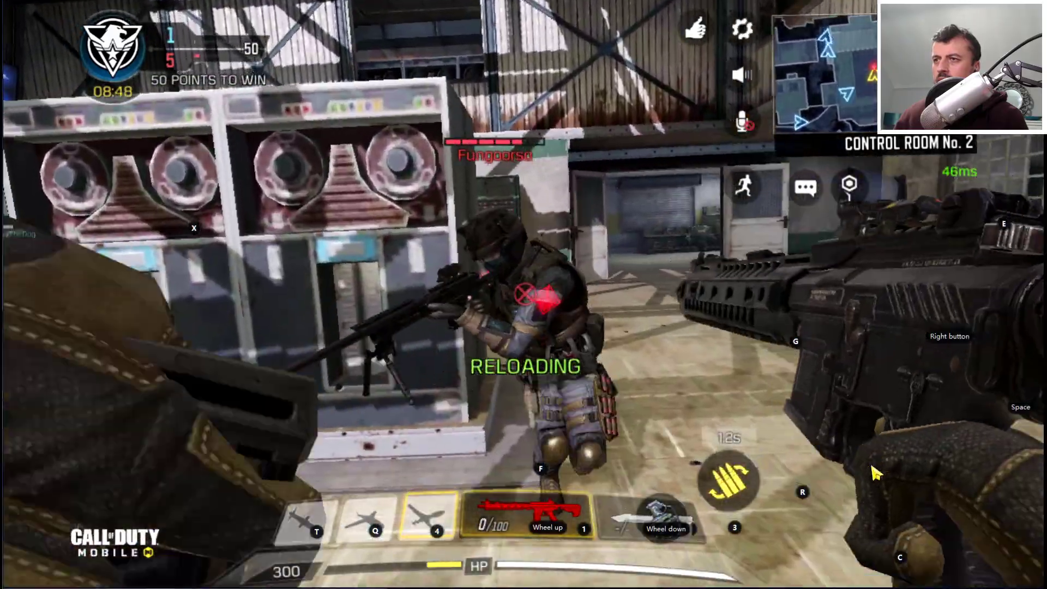
{"action": "key", "text": "s"}
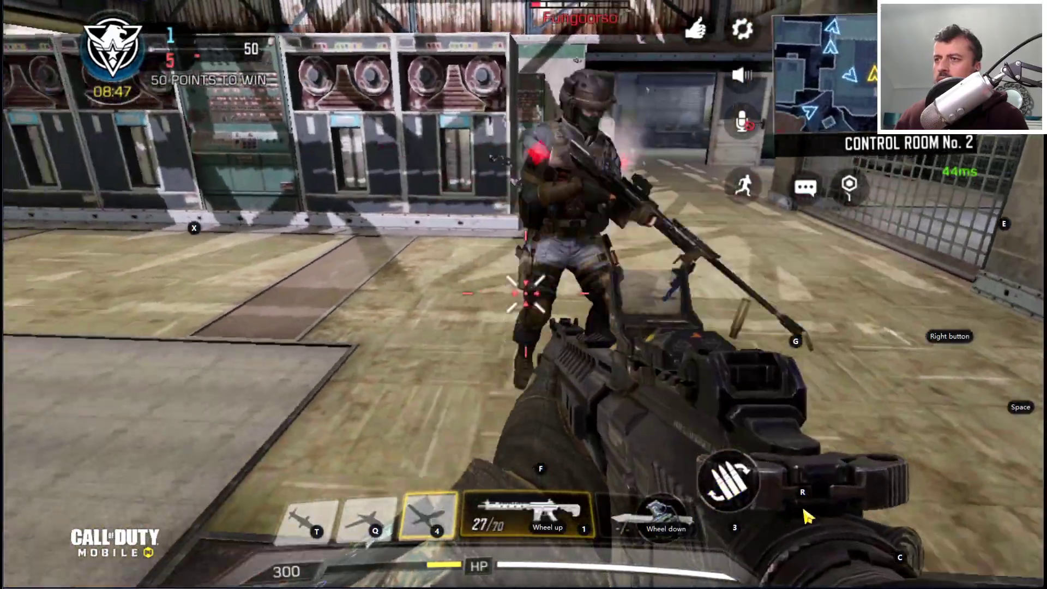
{"action": "left_click", "coordinate": [807, 515]}
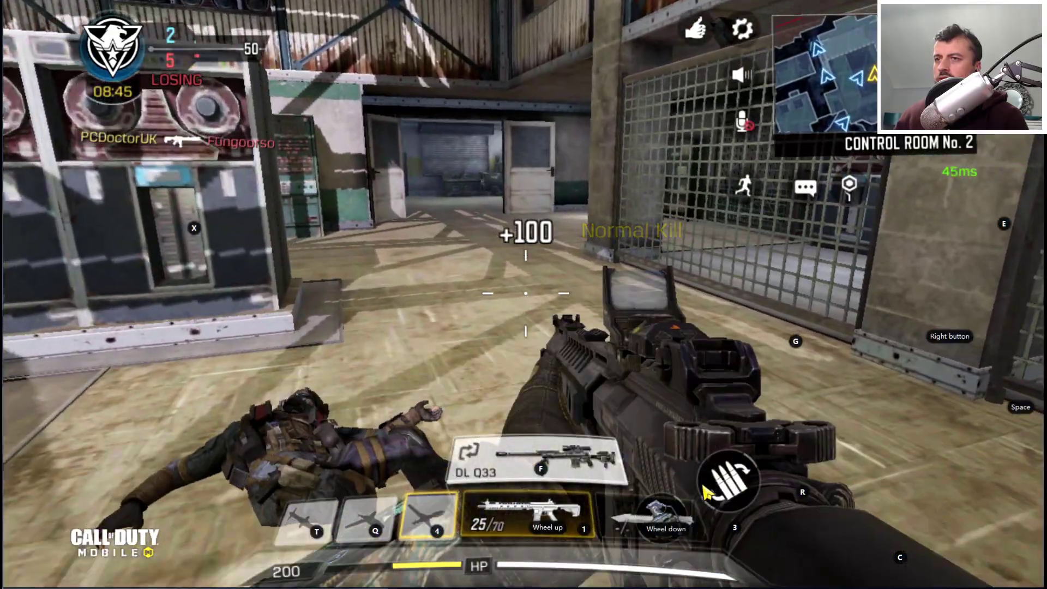
{"action": "left_click", "coordinate": [758, 480]}
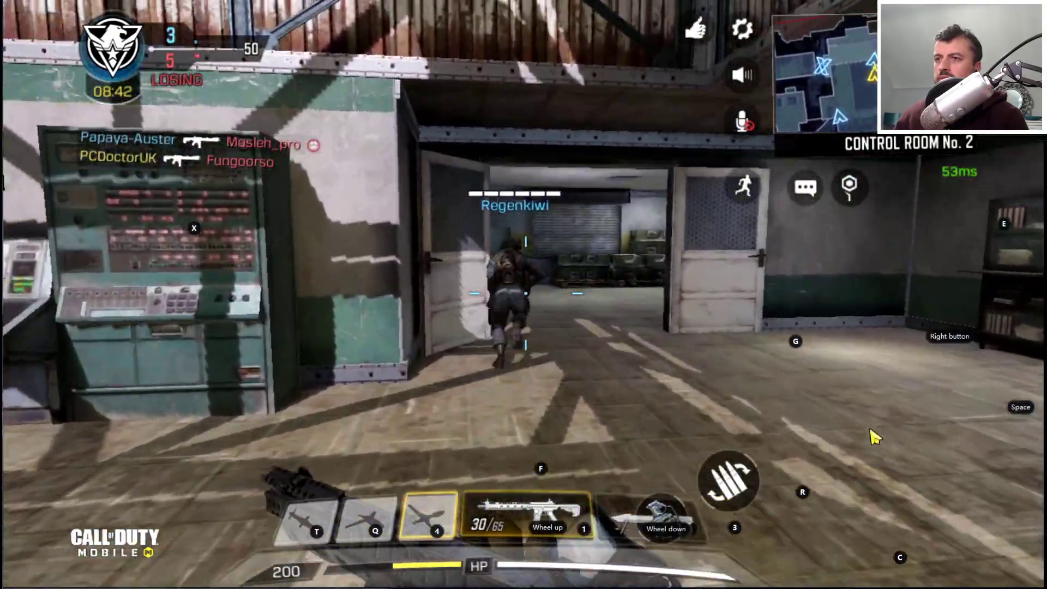
{"action": "key", "text": "w"}
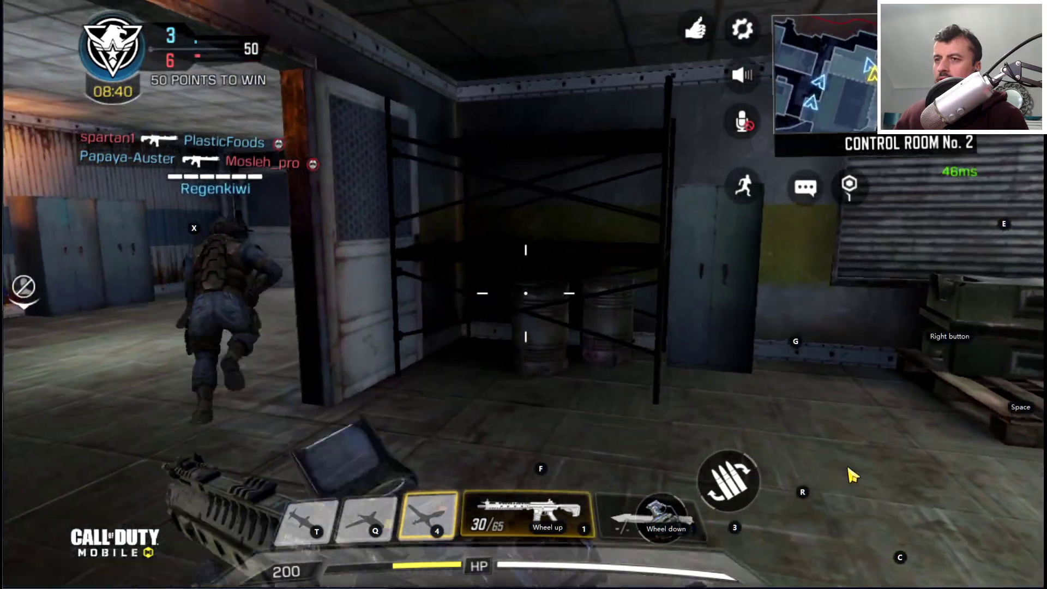
{"action": "key", "text": "w"}
{"action": "key", "text": "w"}
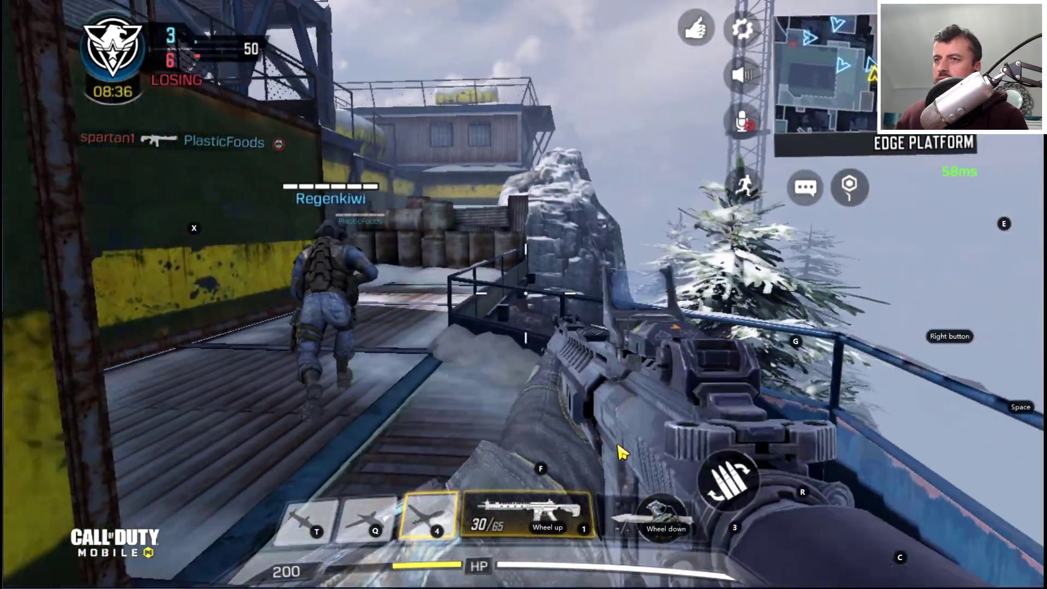
{"action": "key", "text": "w"}
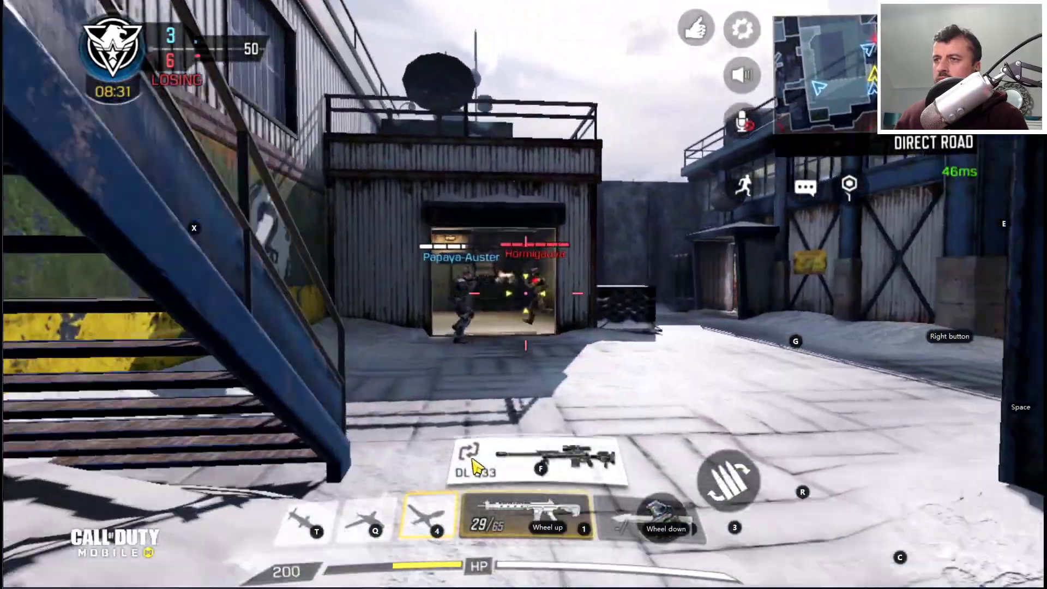
{"action": "key", "text": "w"}
{"action": "left_click", "coordinate": [480, 466]}
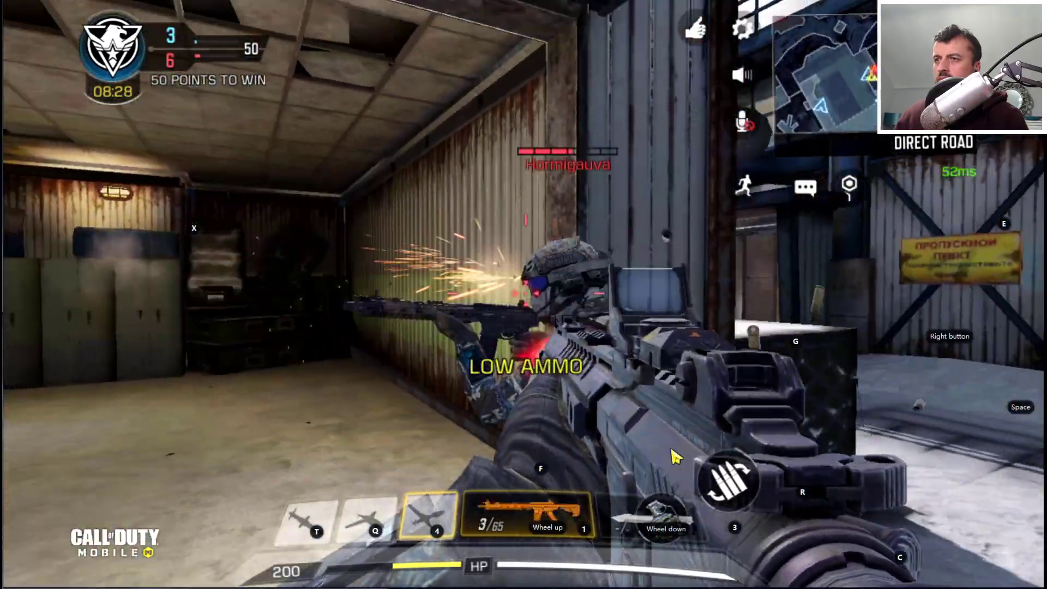
{"action": "key", "text": "w"}
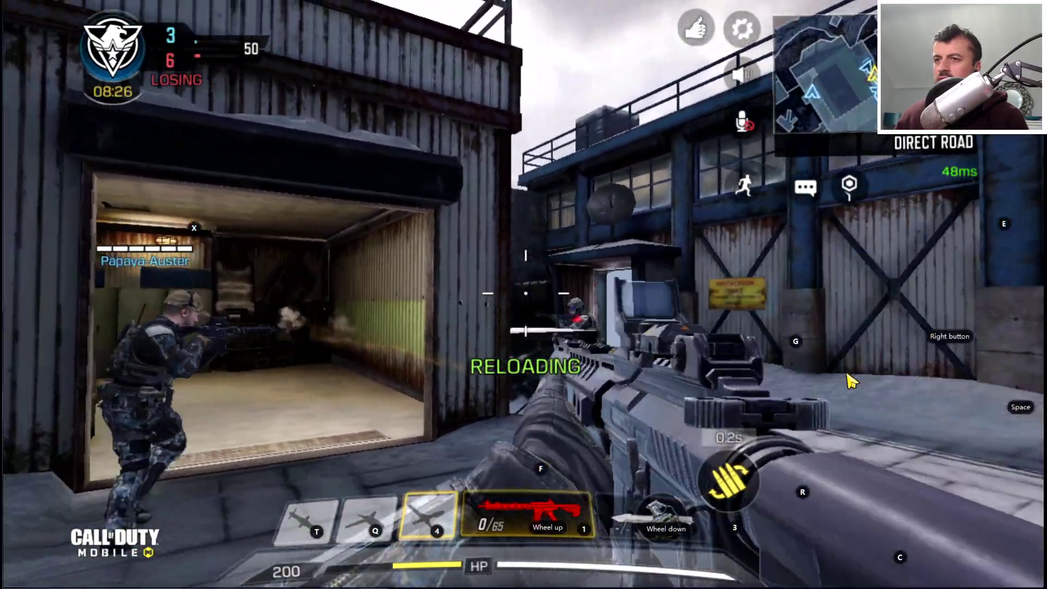
{"action": "key", "text": "w"}
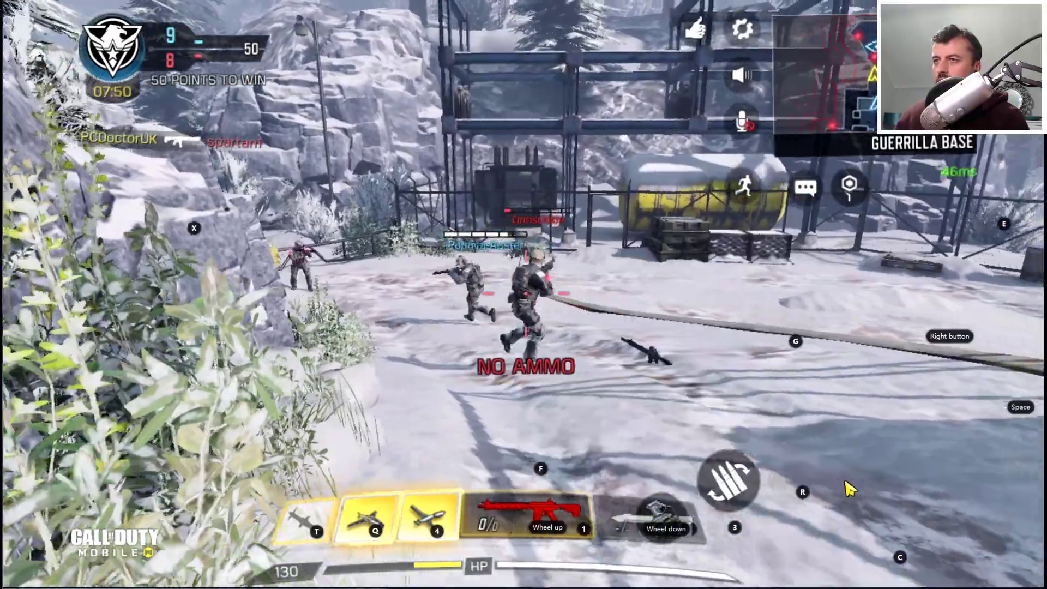
{"action": "scroll", "coordinate": [850, 489], "scroll_direction": "down", "scroll_amount": 1}
{"action": "left_click", "coordinate": [836, 484]}
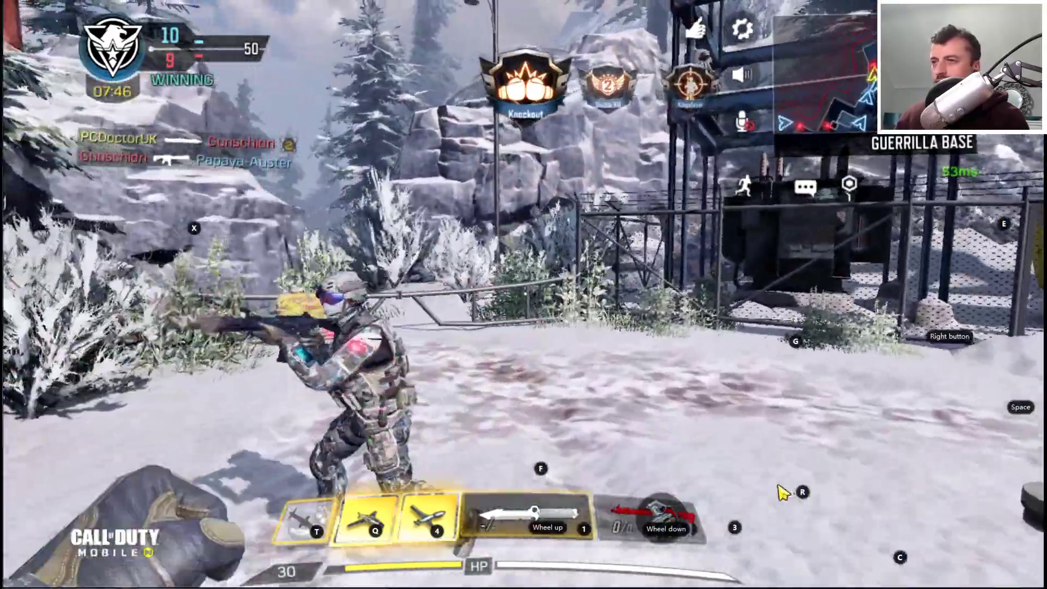
{"action": "left_click", "coordinate": [939, 457]}
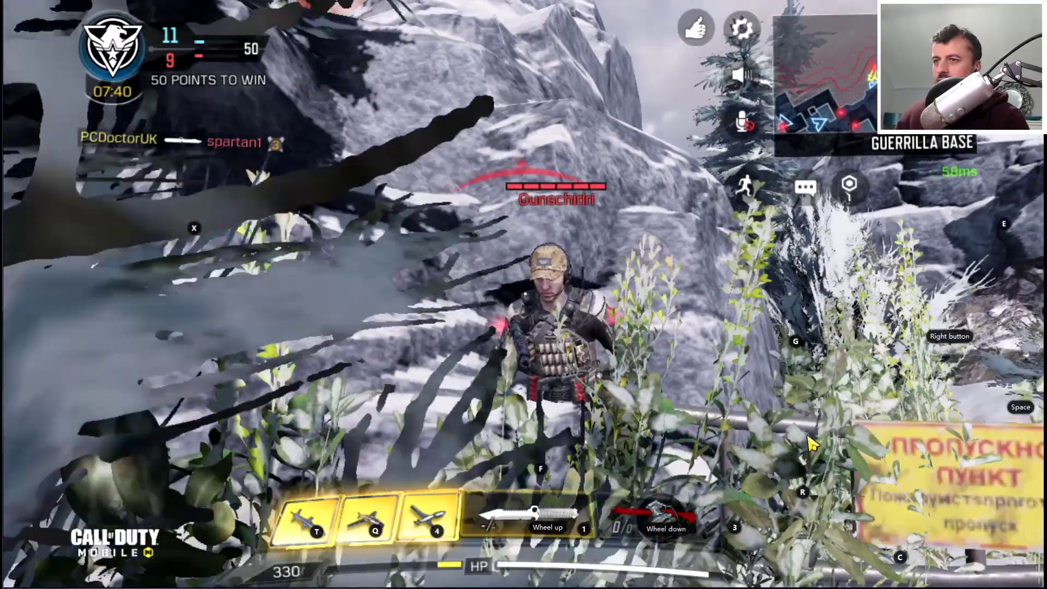
{"action": "left_click", "coordinate": [816, 442]}
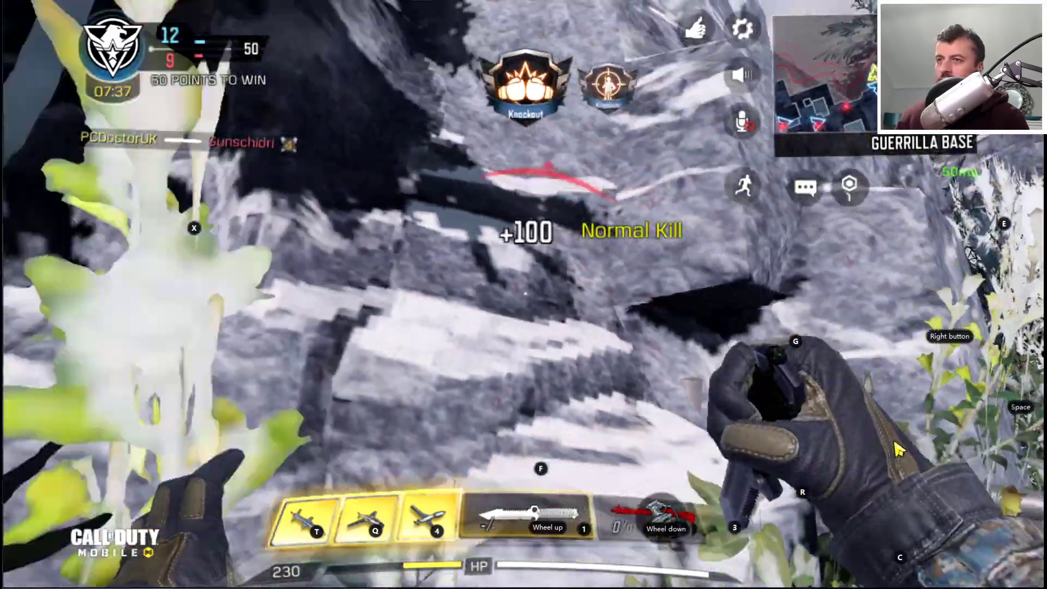